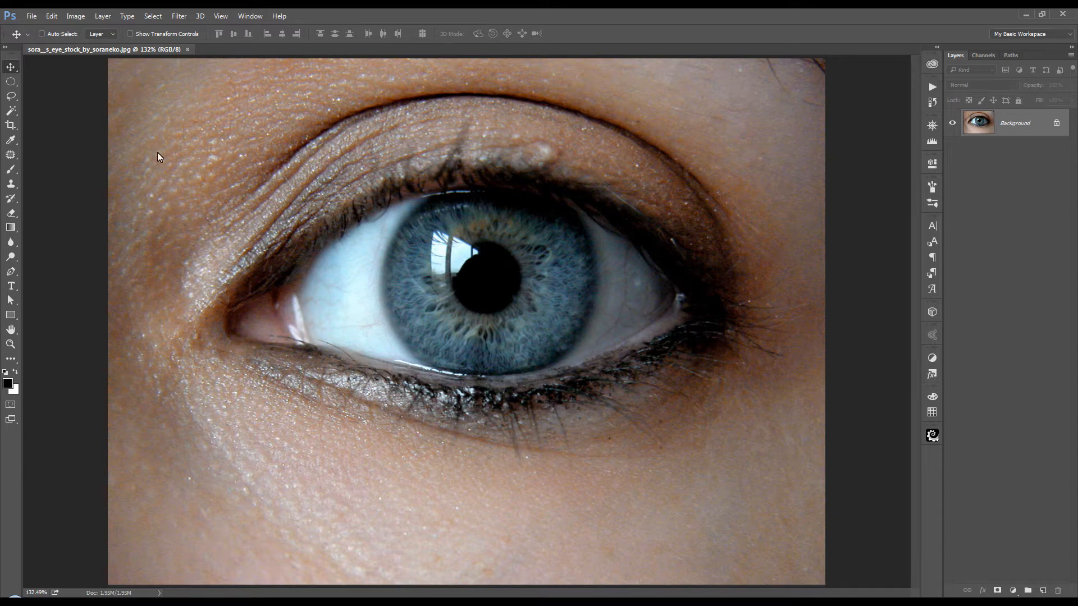
Step: Make a circular selection about 288 px wide around the iris, centred on the pupil
click(12, 83)
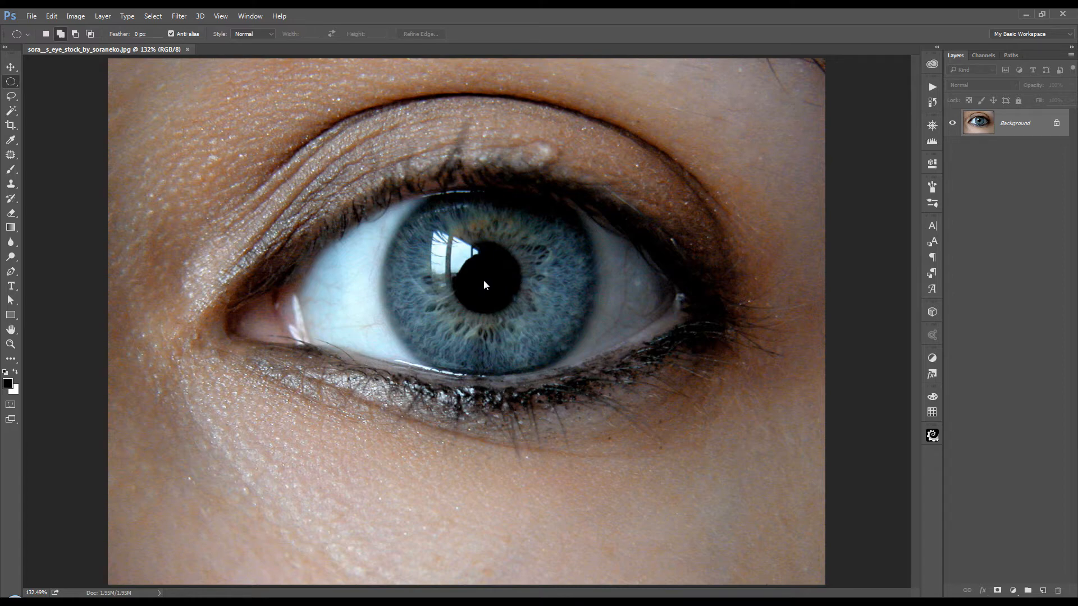
drag(484, 280, 631, 180)
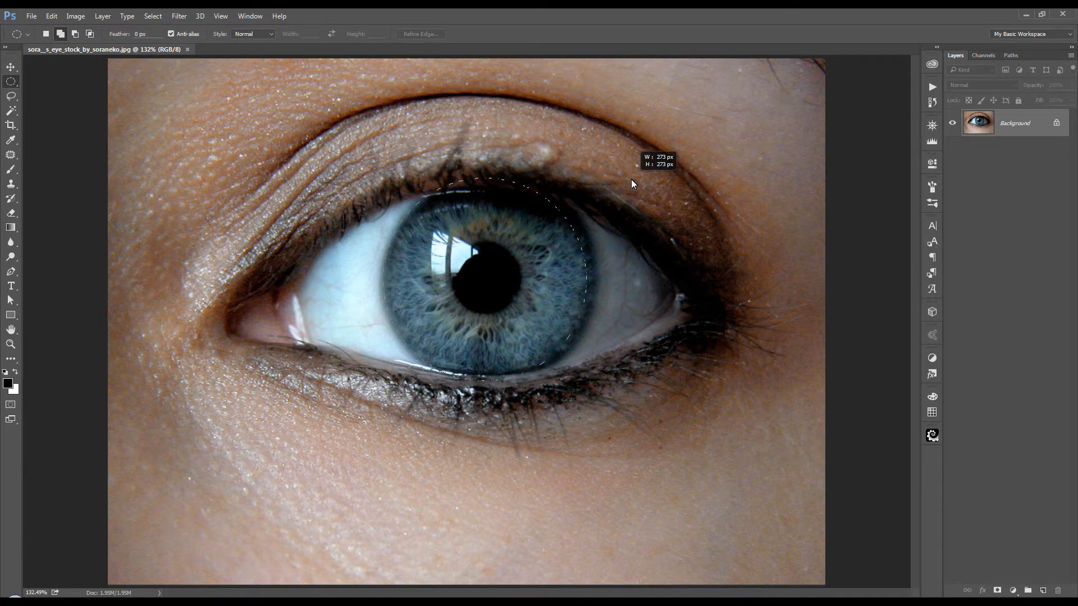
mouse_move(631, 180)
mouse_down()
mouse_move(638, 200)
mouse_move(742, 228)
mouse_move(523, 145)
mouse_move(422, 282)
mouse_move(664, 215)
mouse_move(566, 242)
mouse_move(633, 201)
mouse_move(642, 175)
mouse_up()
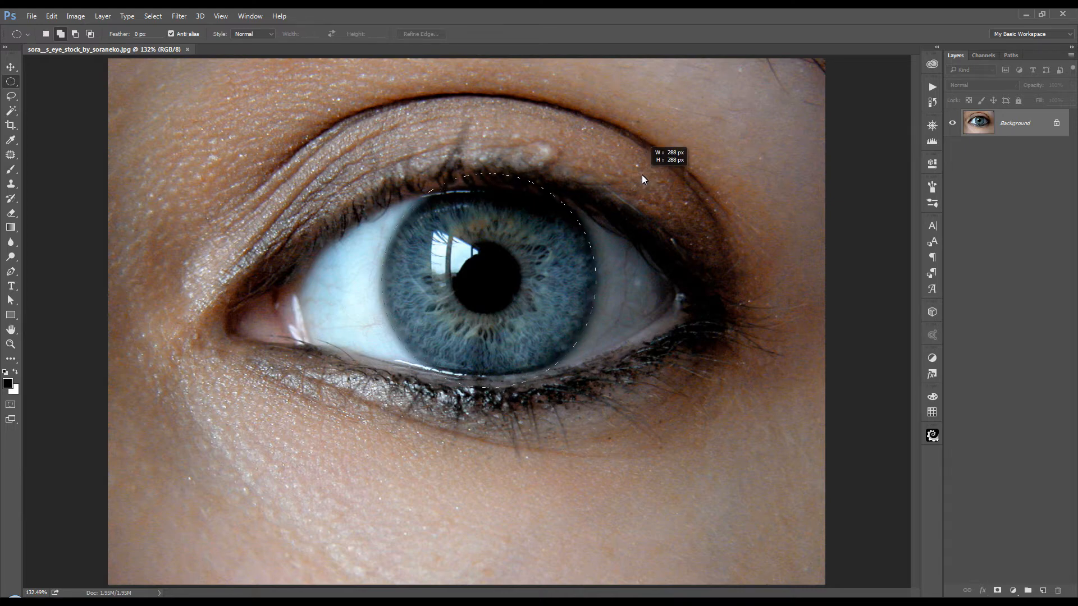
drag(642, 175, 643, 175)
drag(643, 174, 643, 175)
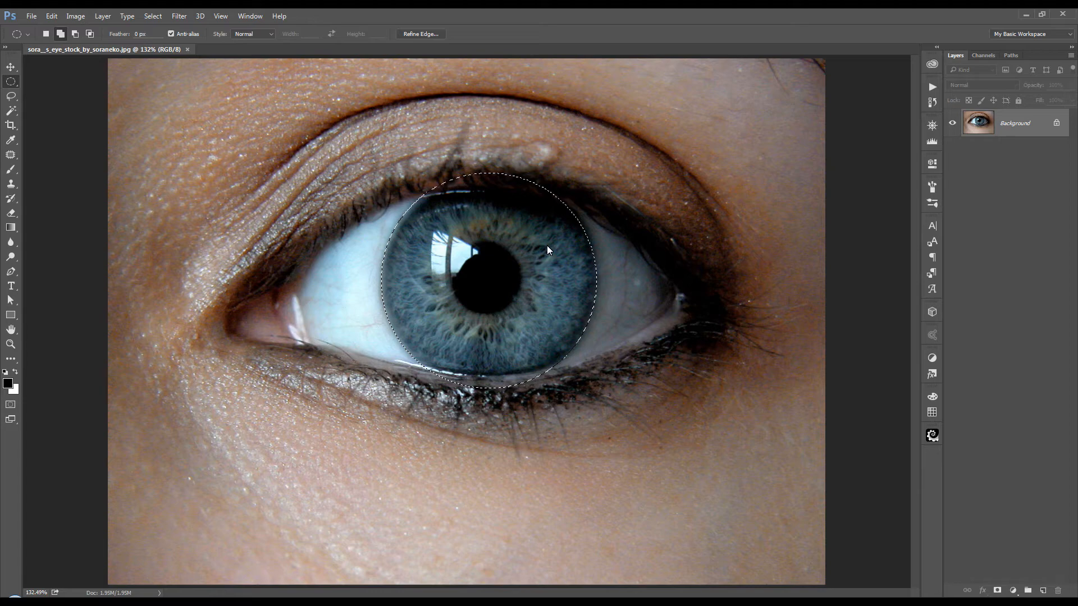
Step: Add a Curves adjustment layer for the selected iris and raise its midpoint to input 124, output 169
click(1013, 591)
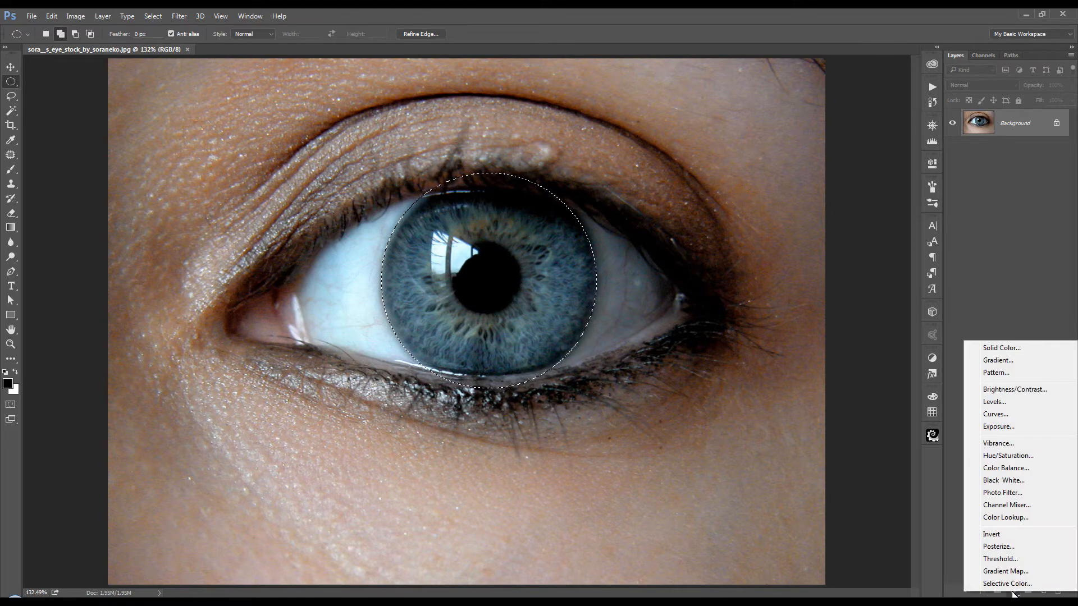
click(1000, 416)
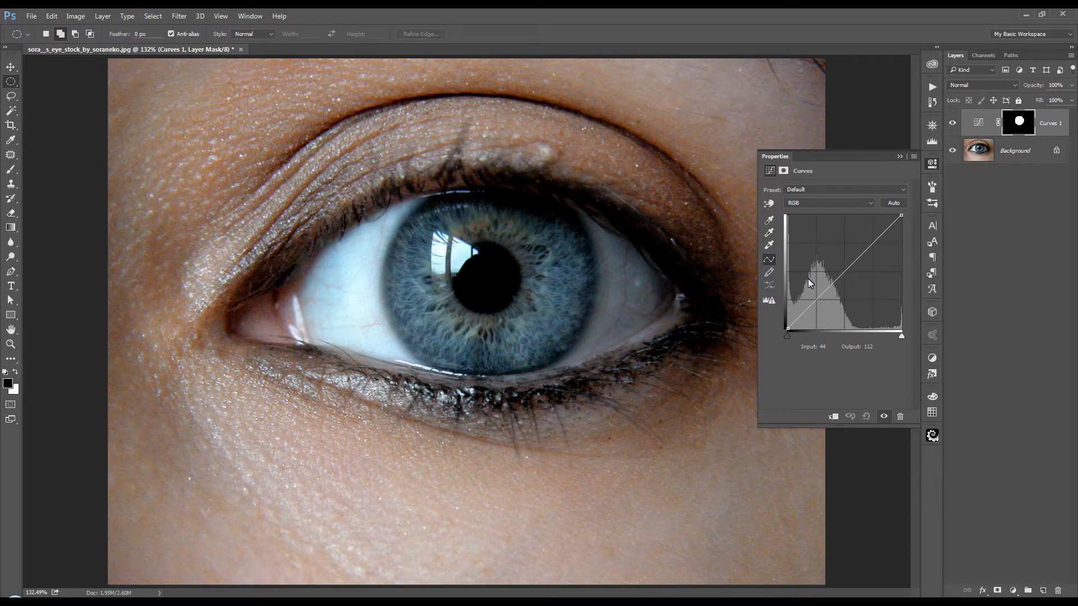
click(843, 273)
drag(844, 272, 842, 256)
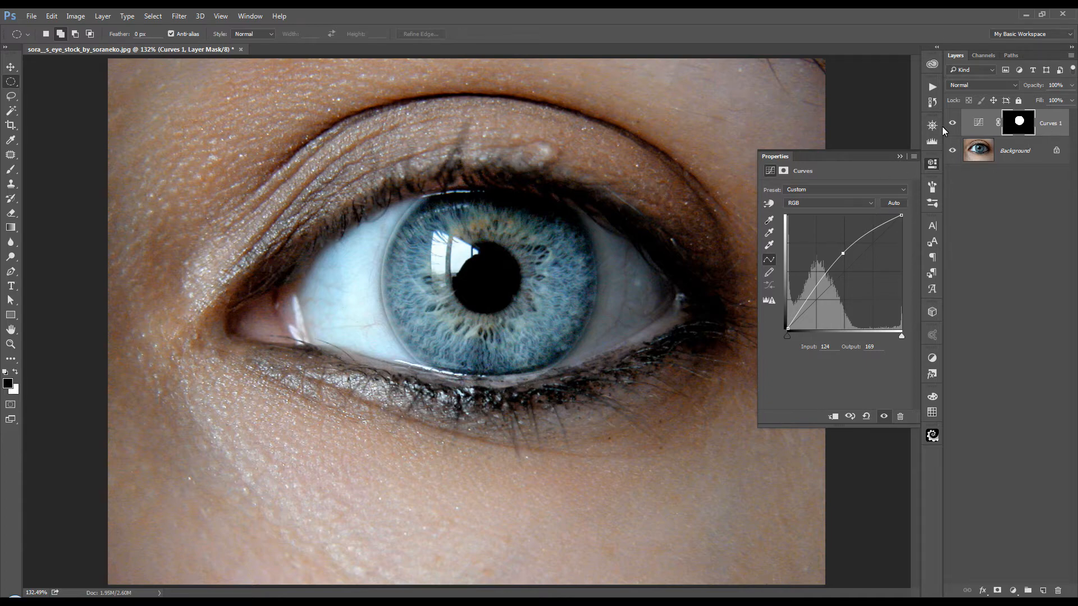
Step: Group the Curves layer and move its iris mask onto the group
click(978, 123)
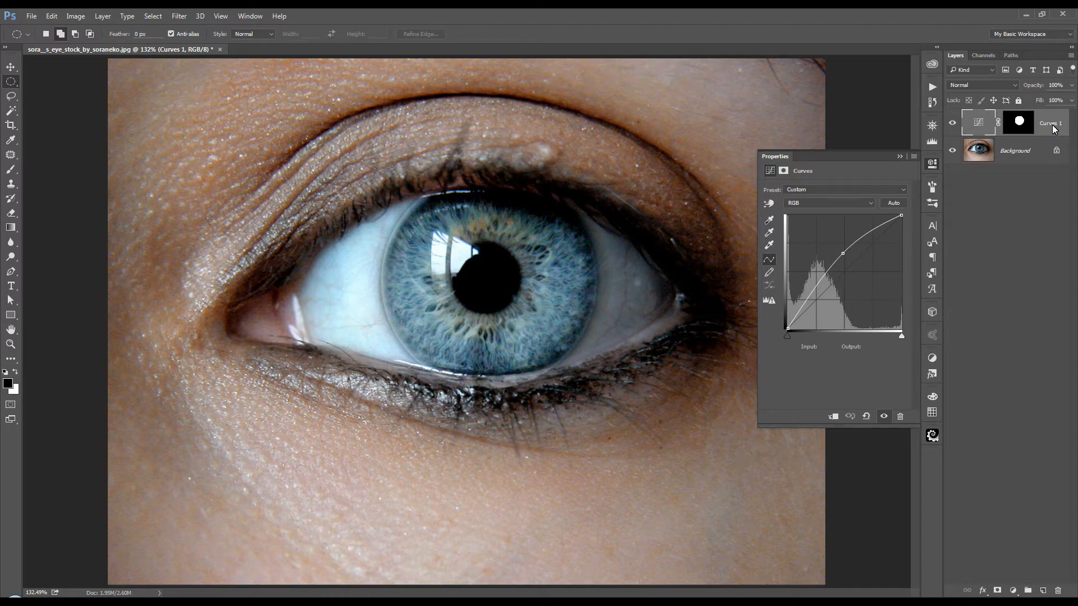
key(ctrl+g)
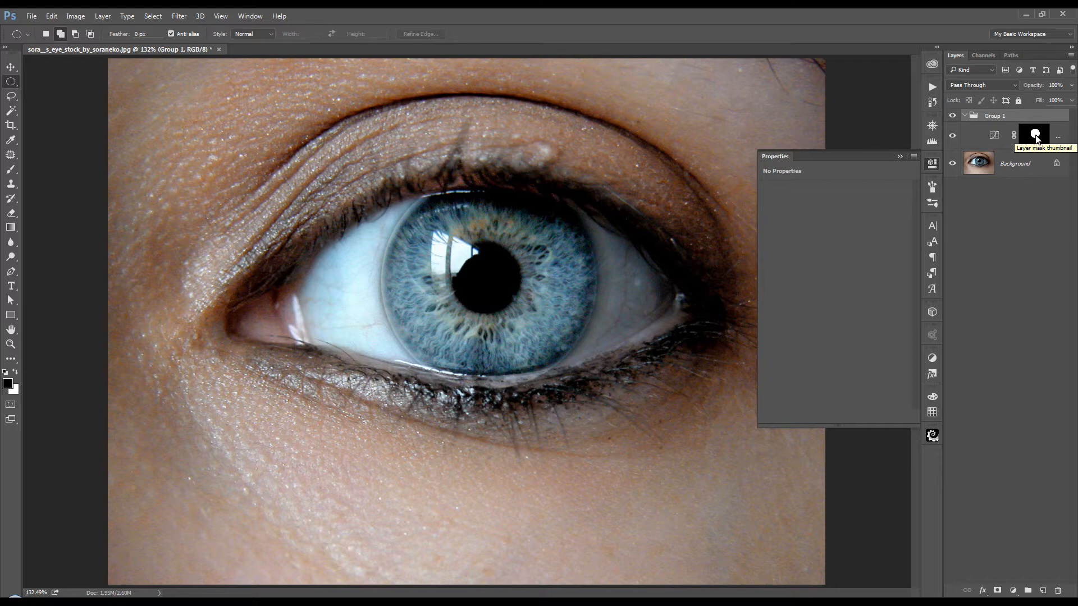
drag(1035, 139, 1027, 117)
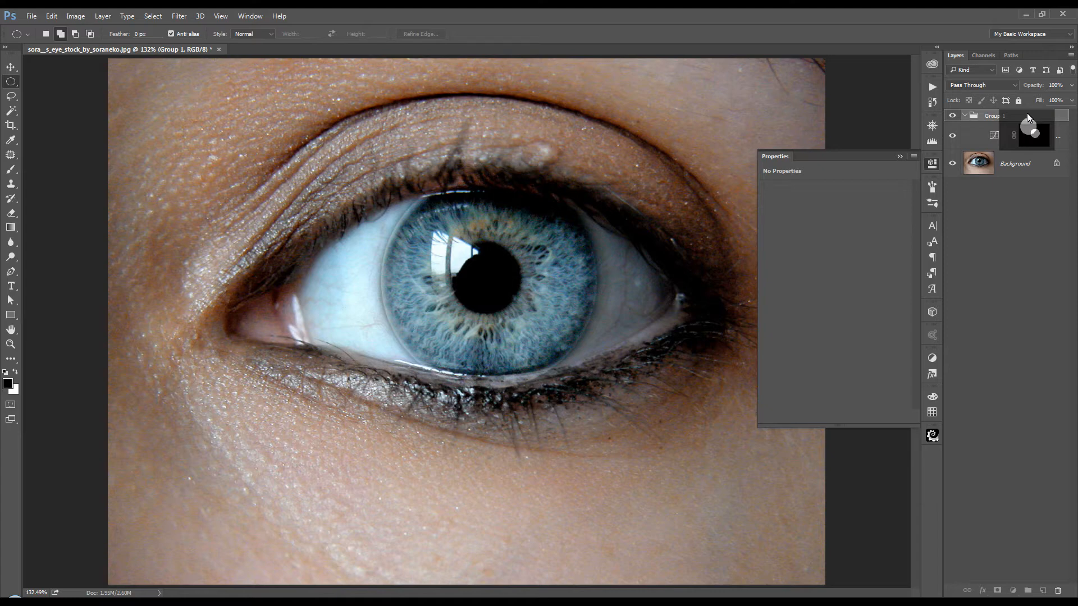
drag(1026, 114, 1026, 113)
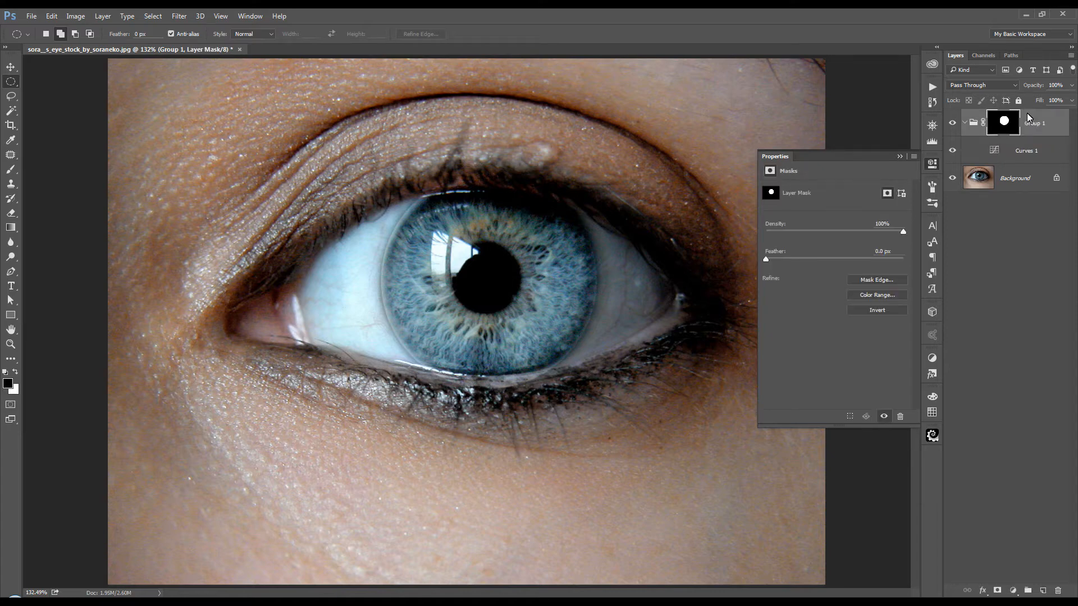
Step: Raise the curve's midpoint slightly and soften the group's mask with a Gaussian Blur of 9.0 pixels
click(994, 152)
mouse_move(840, 255)
mouse_down()
mouse_move(853, 289)
mouse_move(846, 249)
mouse_move(816, 275)
mouse_move(841, 300)
mouse_move(864, 257)
mouse_move(835, 247)
mouse_move(804, 286)
mouse_move(836, 296)
mouse_move(853, 273)
mouse_move(844, 249)
mouse_up()
click(179, 17)
mouse_move(194, 140)
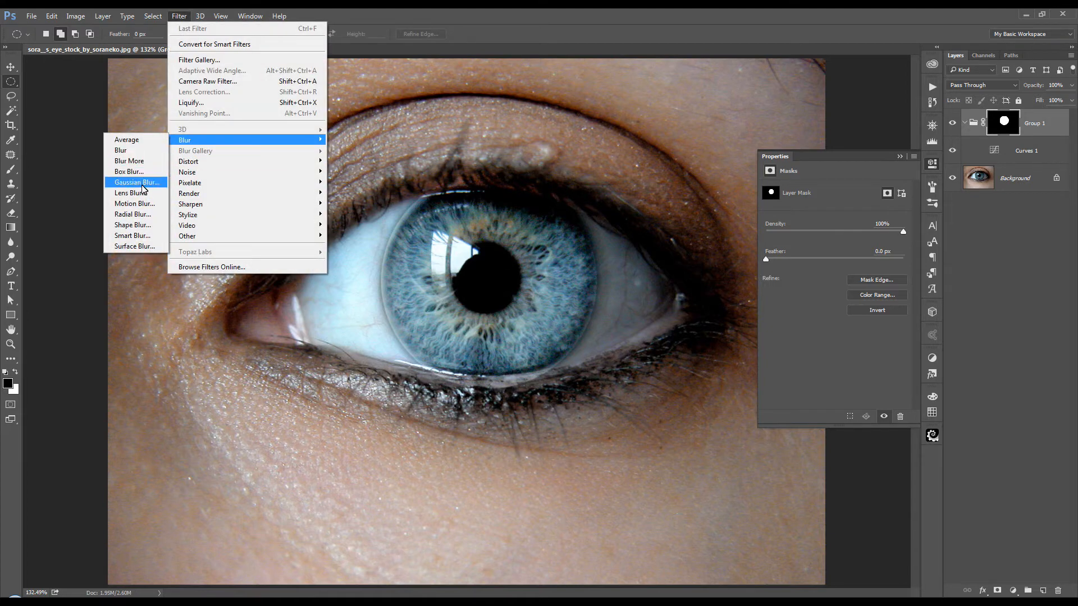
click(141, 182)
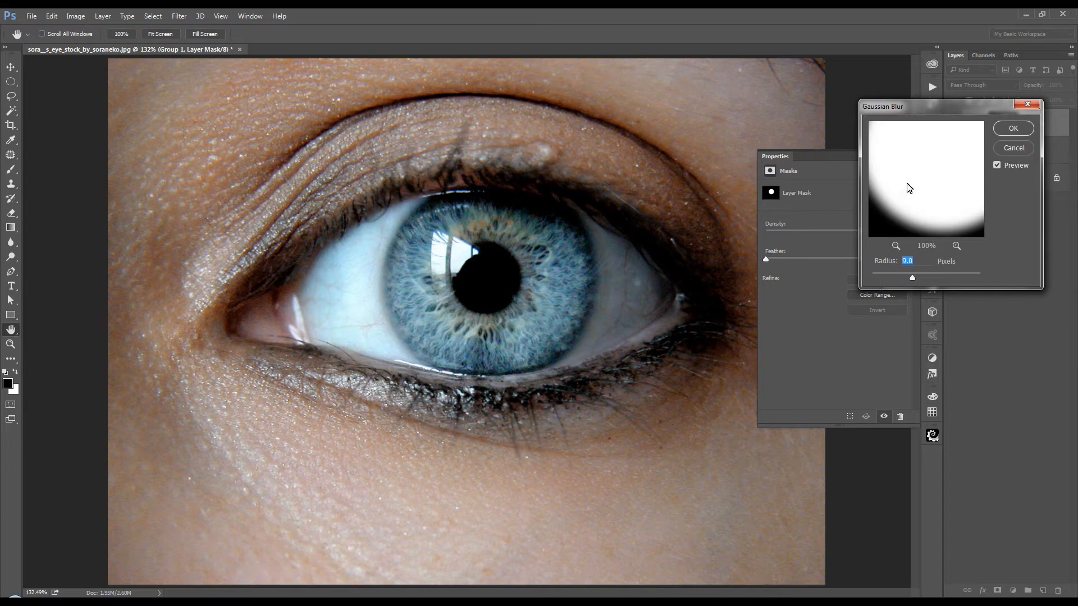
click(1013, 129)
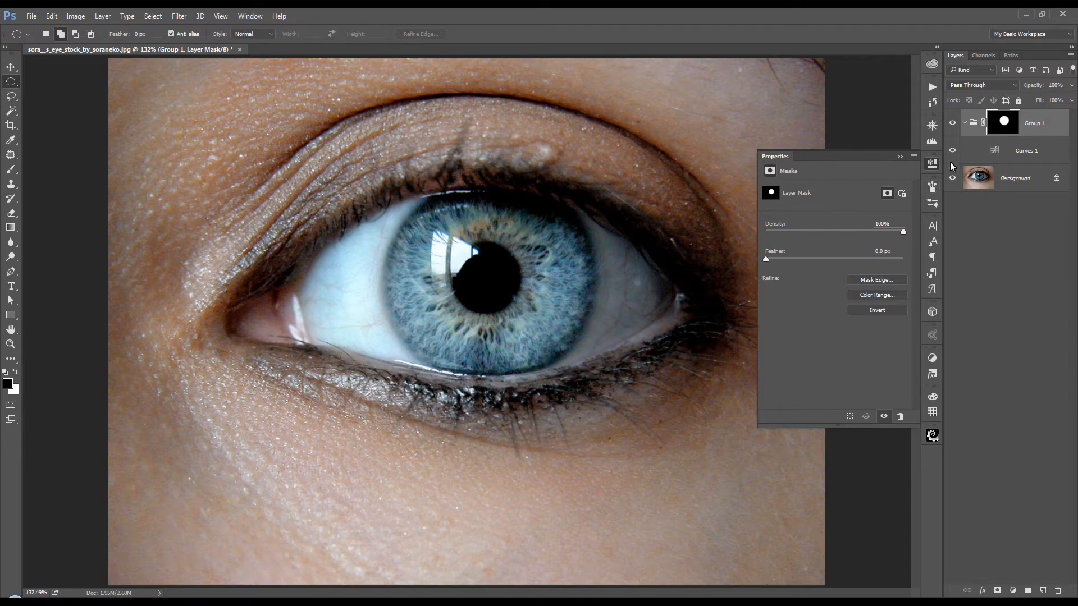
Step: Remove the midpoint from the Curves layer so its curve is a straight diagonal, and close the adjustment settings
click(992, 151)
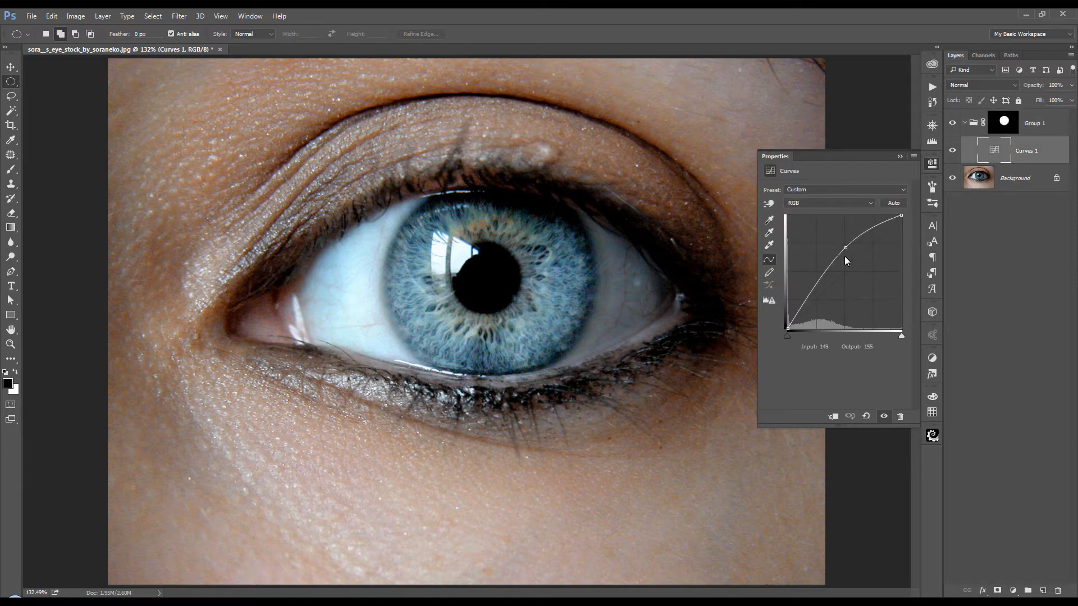
drag(845, 250, 846, 264)
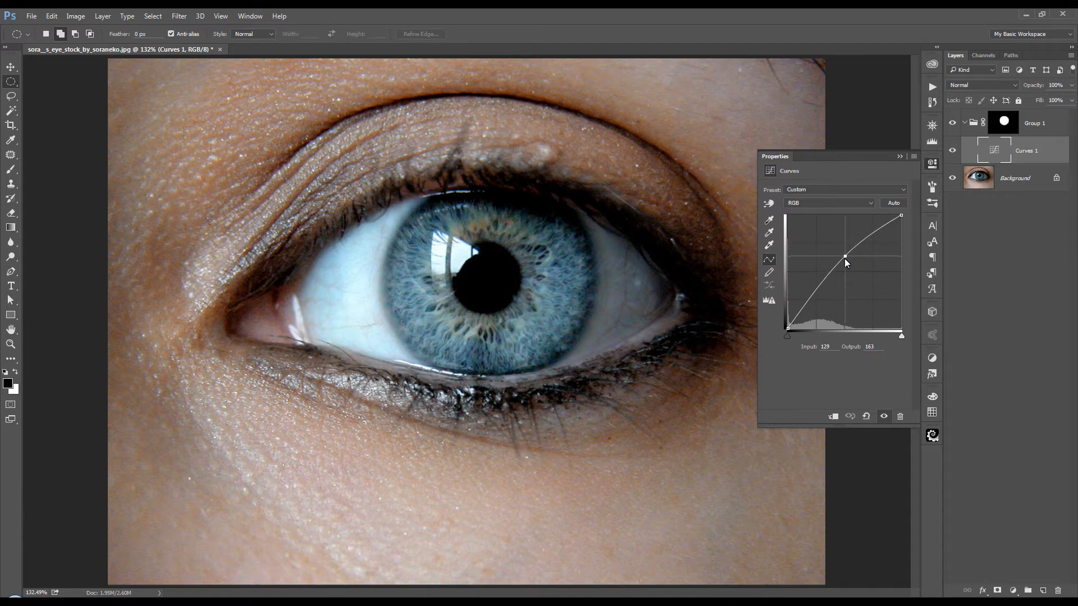
drag(844, 258, 795, 147)
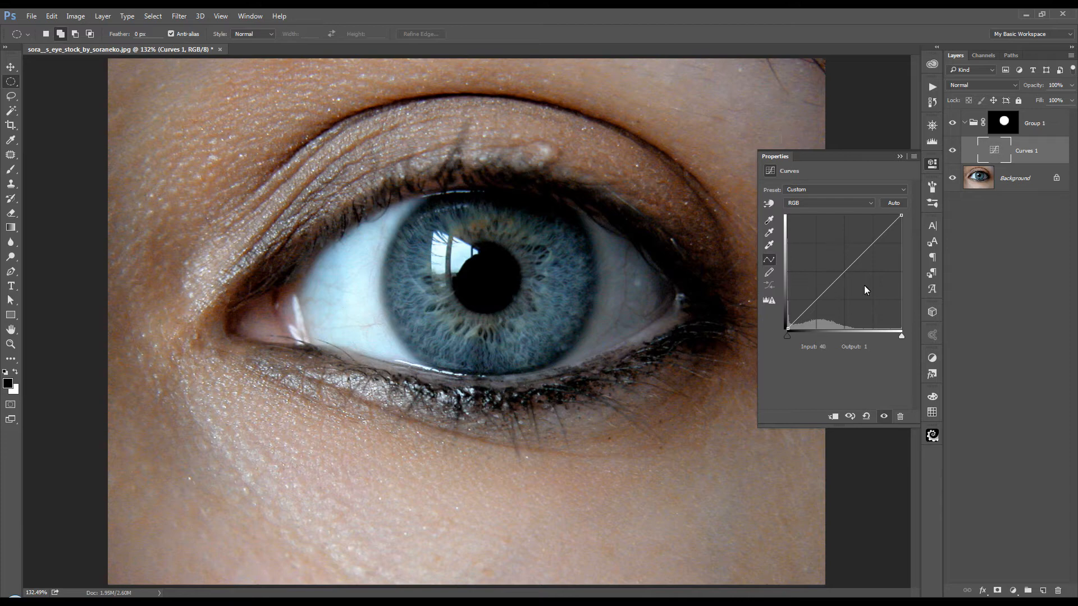
click(900, 157)
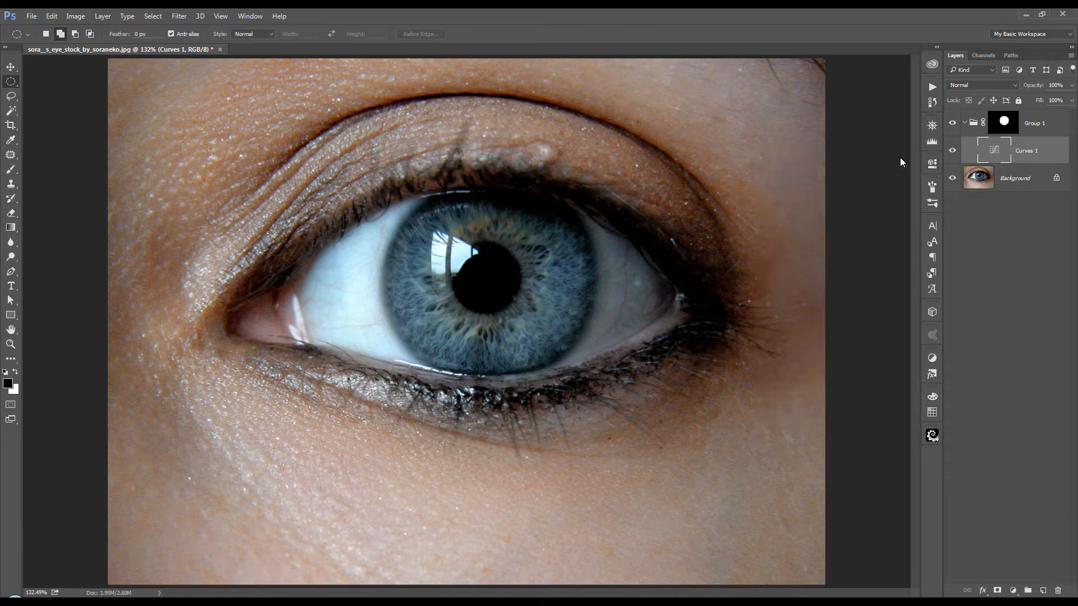
Step: Add a Hue/Saturation adjustment layer above Curves in the group, shift its hue to +68, and compare the iris with and without it
click(1013, 591)
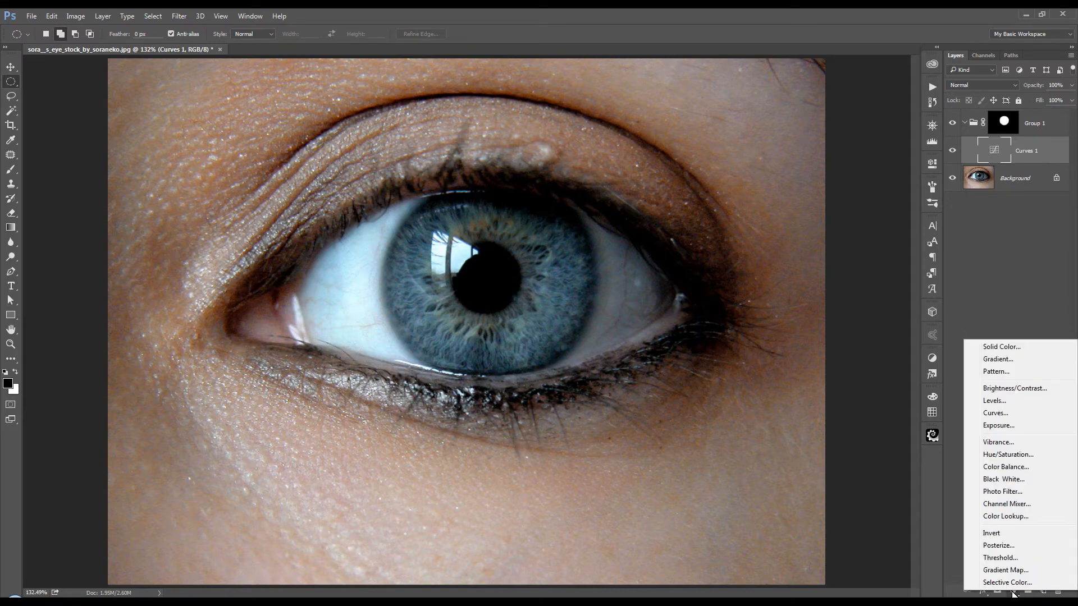
click(1005, 456)
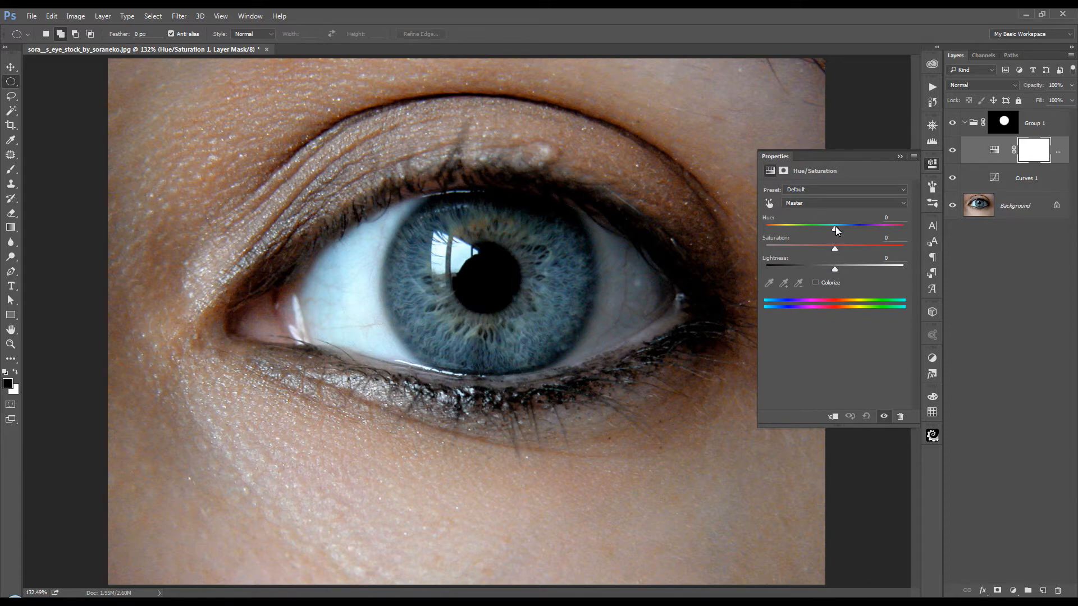
drag(834, 228, 873, 246)
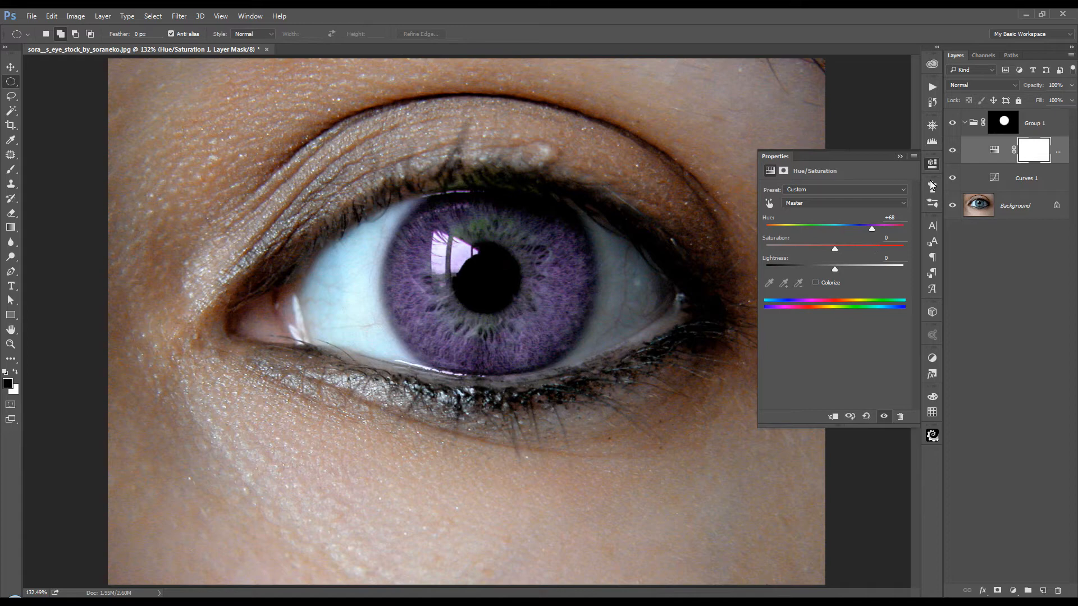
click(952, 151)
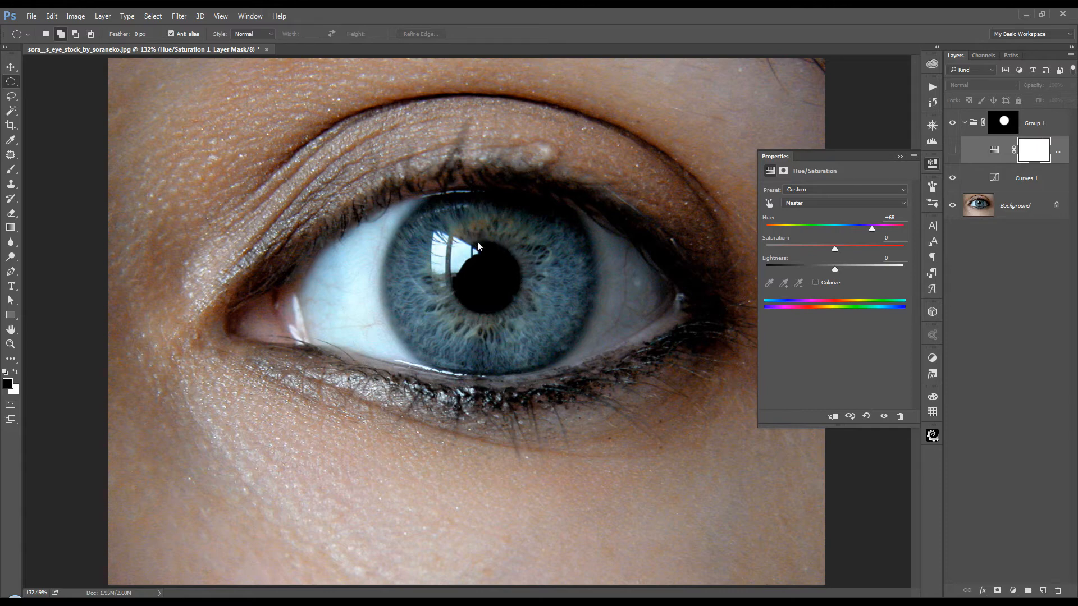
click(951, 151)
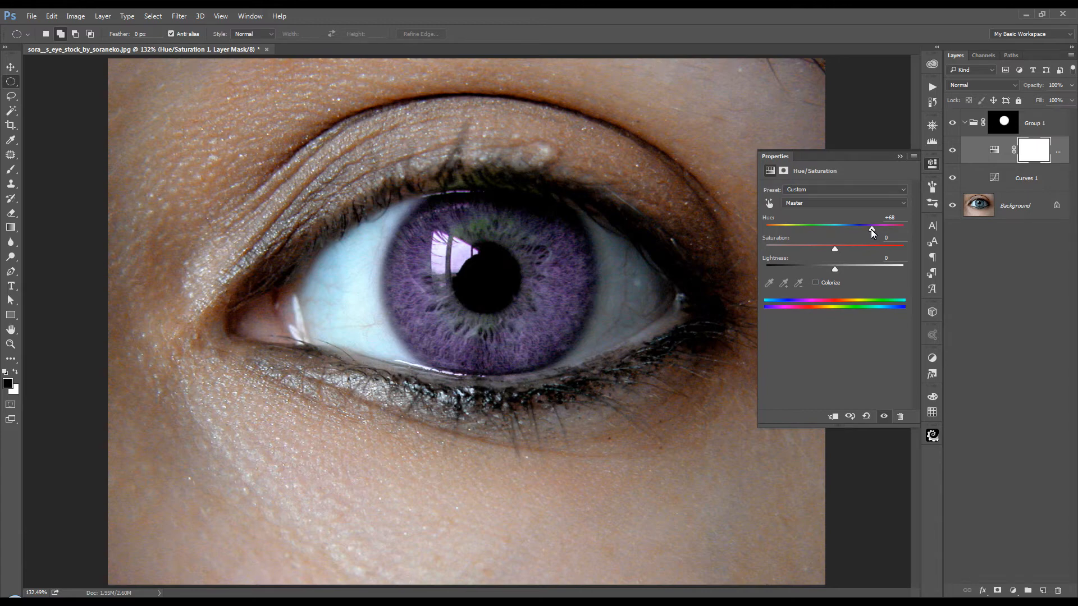
Step: Colorize the iris green on the Hue/Saturation layer with Hue 120, Saturation 16 and Lightness 0, trying Lightness +24 on the way
drag(870, 229, 835, 238)
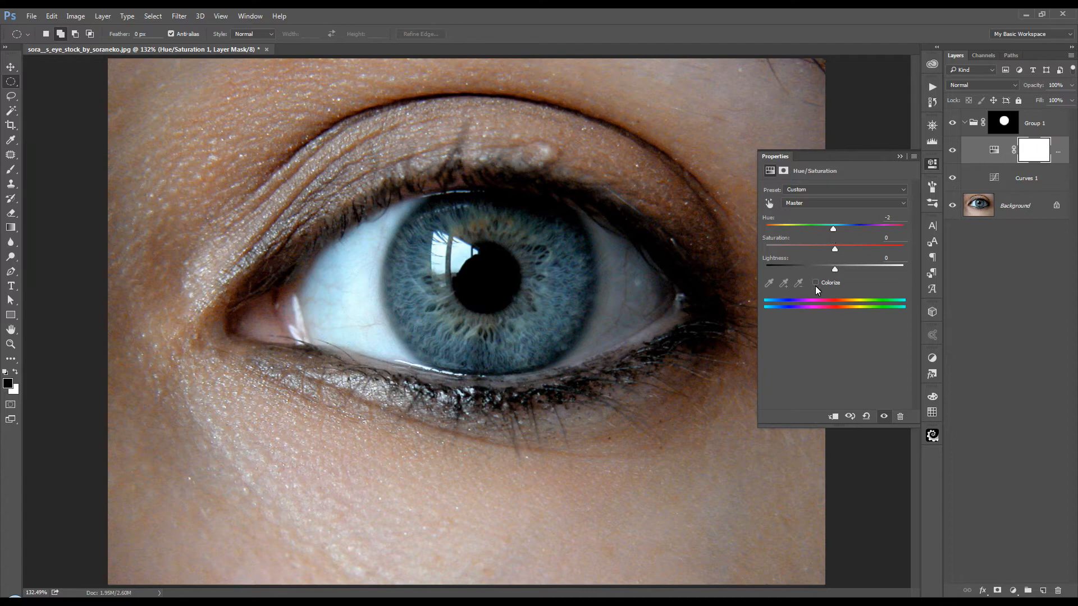
click(814, 284)
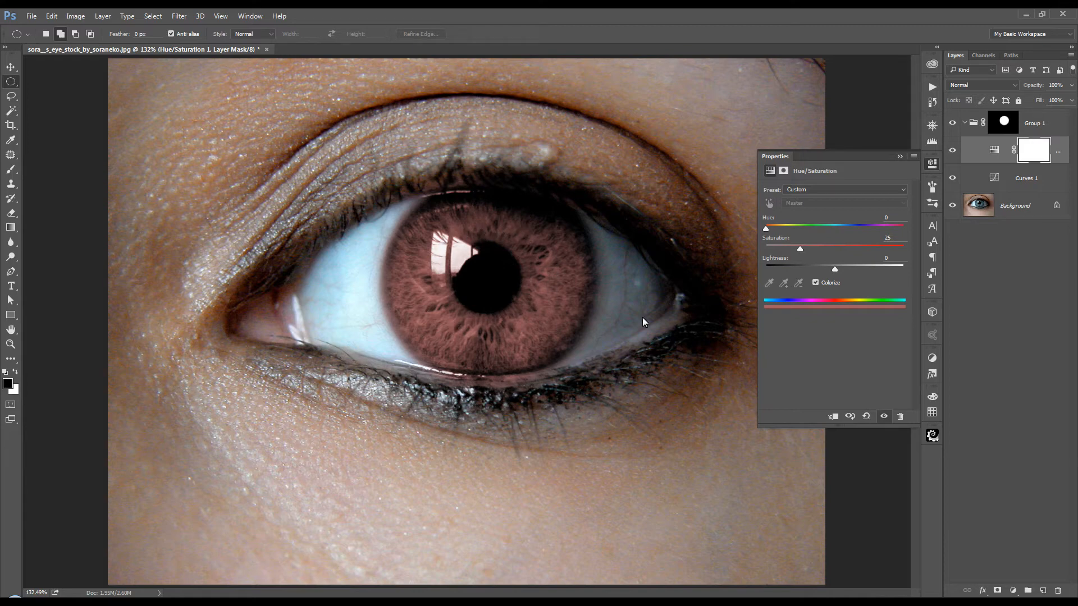
drag(766, 228, 818, 228)
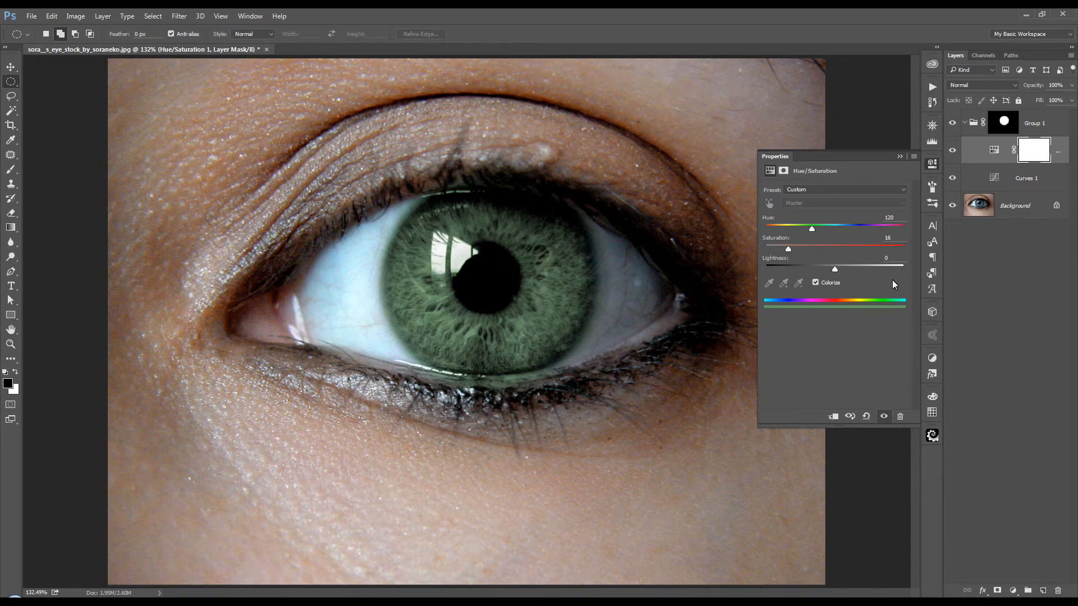
drag(835, 270, 851, 265)
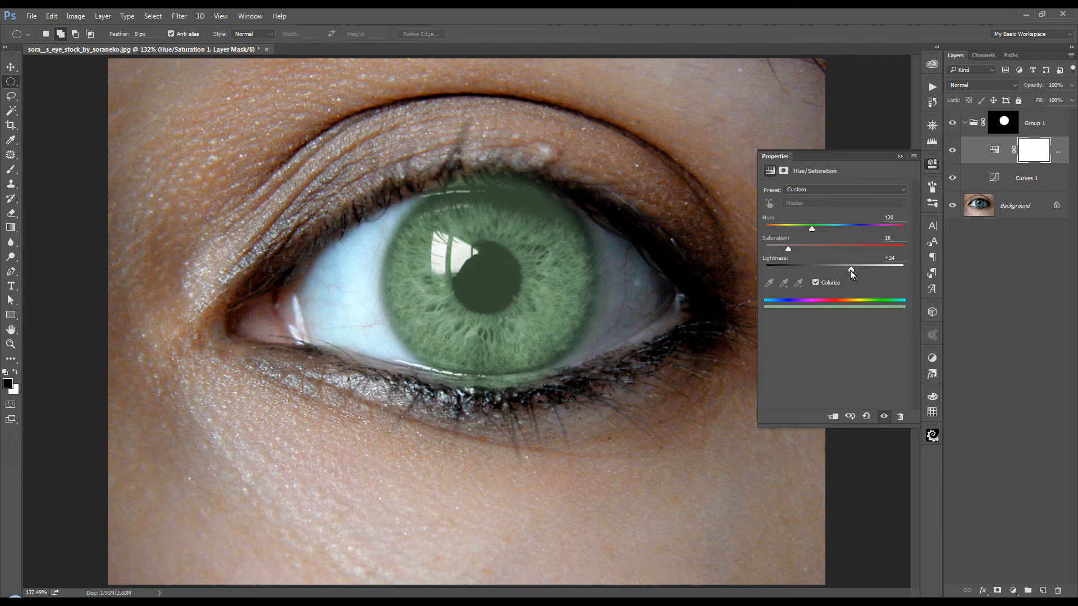
drag(849, 271, 838, 271)
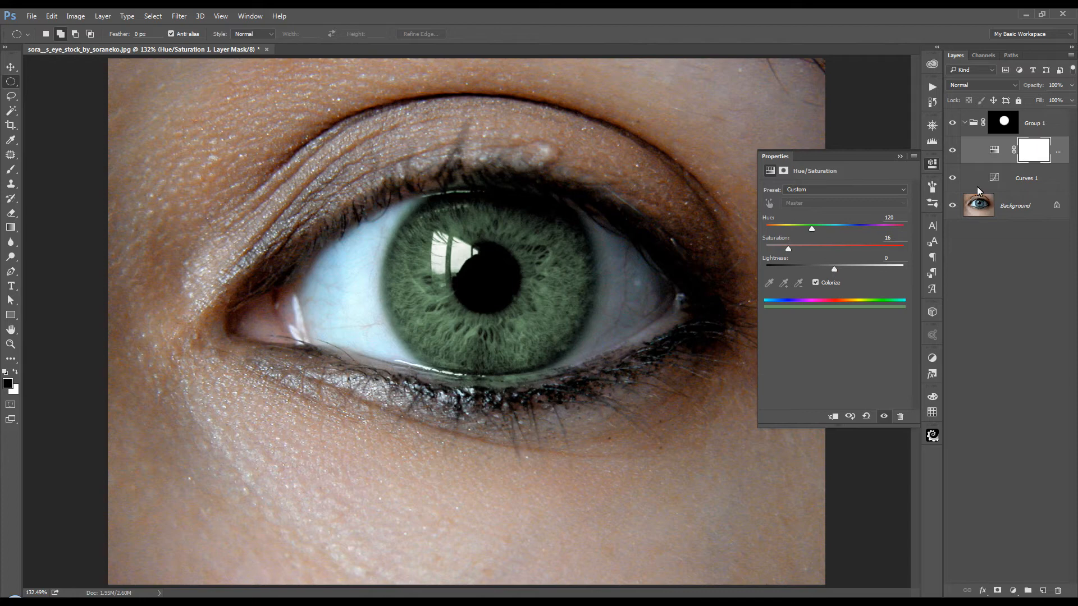
Step: Check the midpoint of the Curves layer's curve, return to the Hue/Saturation layer, and close its settings
click(1012, 179)
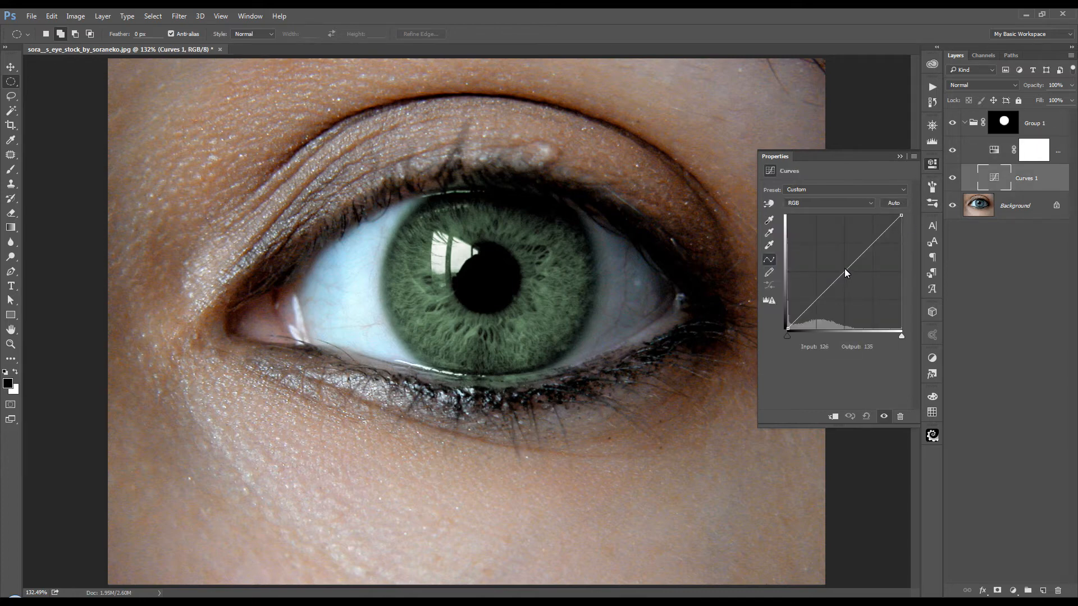
mouse_move(843, 274)
mouse_down()
mouse_move(843, 258)
mouse_move(844, 284)
mouse_move(845, 273)
mouse_up()
click(994, 150)
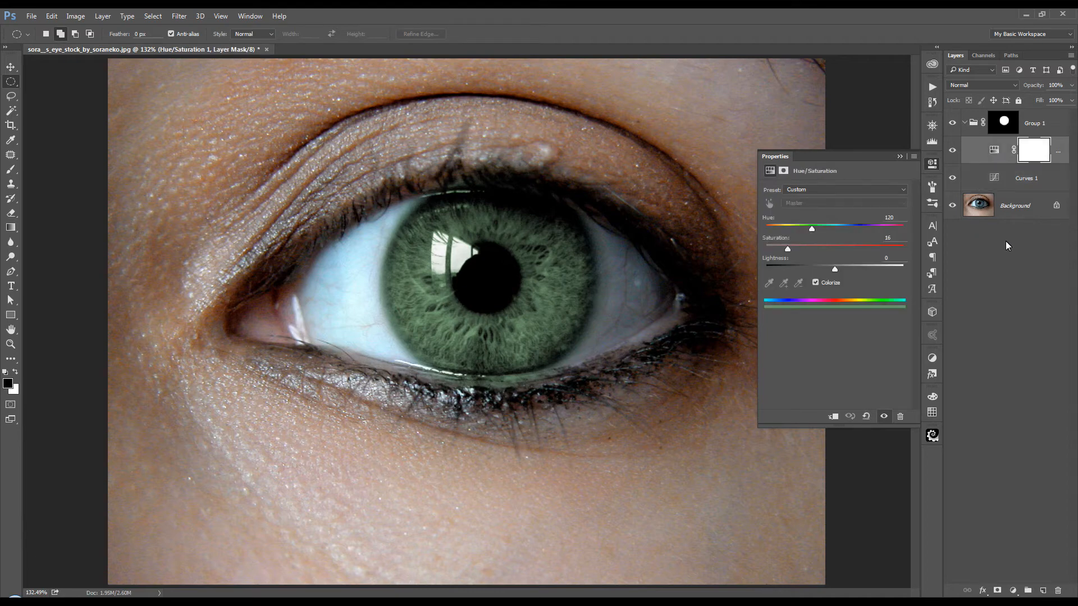
click(900, 156)
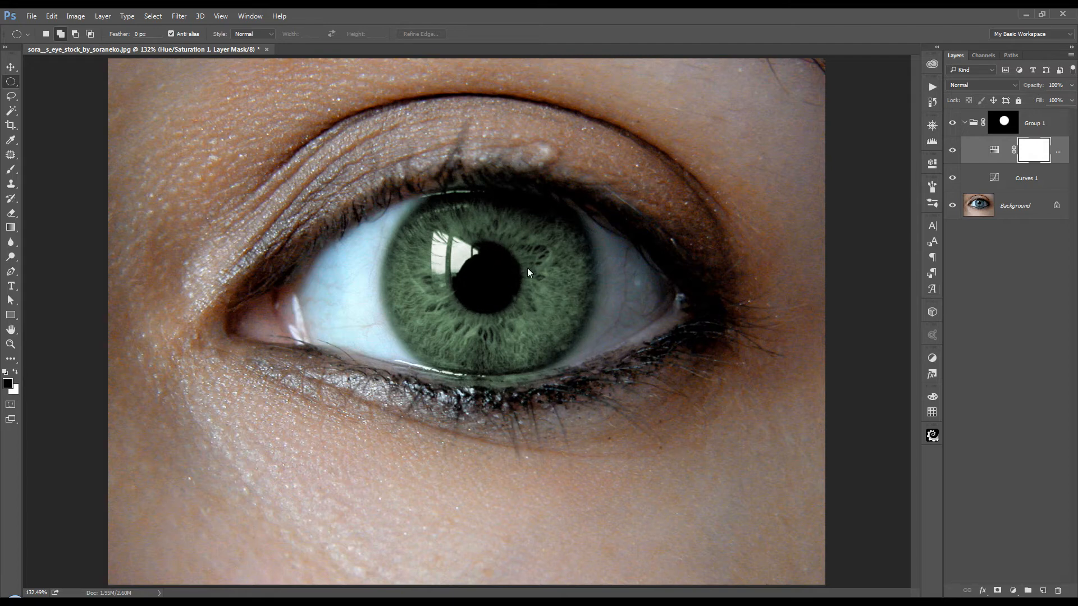
Step: Add a second Hue/Saturation layer in the group and colorize the iris violet-blue with Hue 237 and Saturation 17
click(1013, 591)
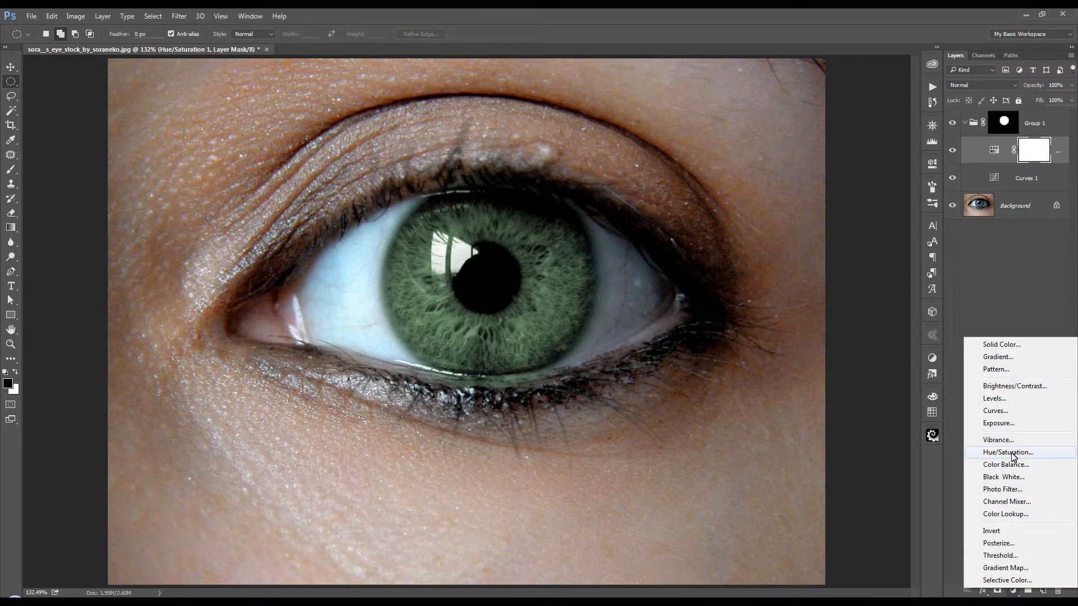
click(1007, 453)
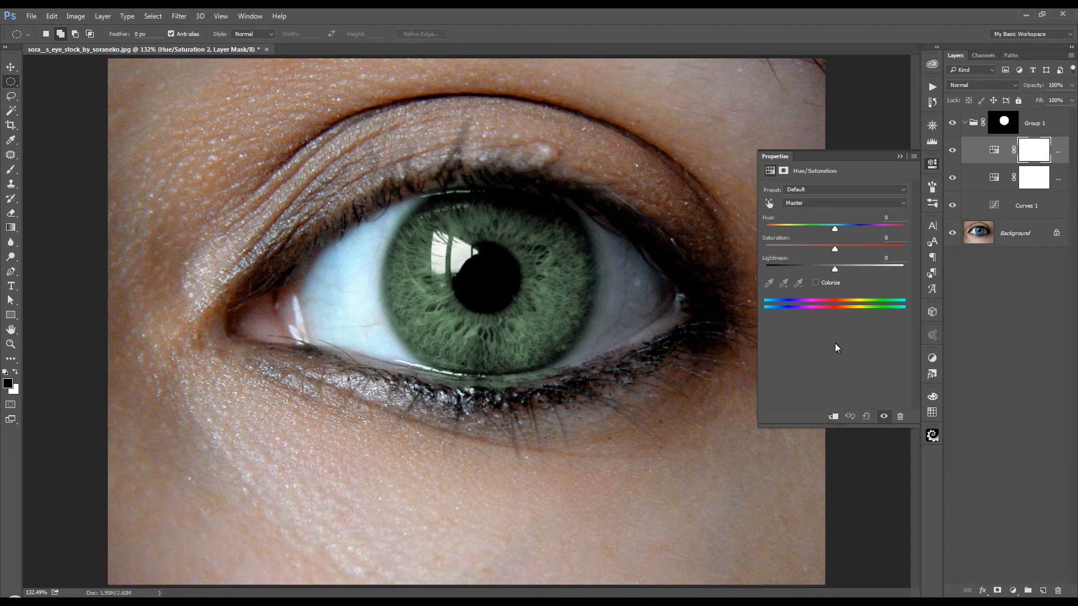
click(814, 283)
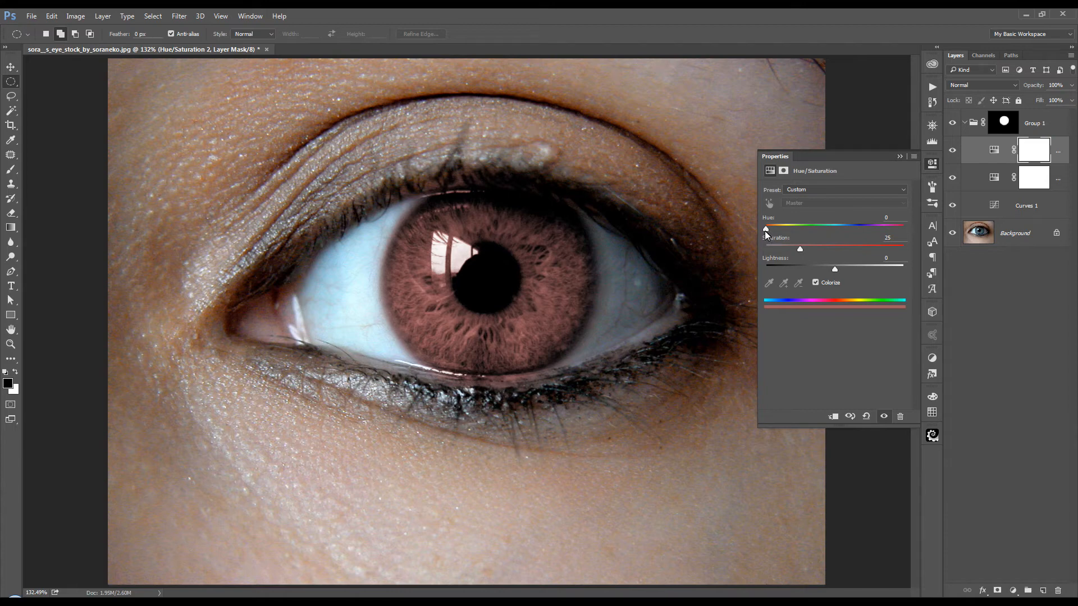
drag(766, 231, 858, 234)
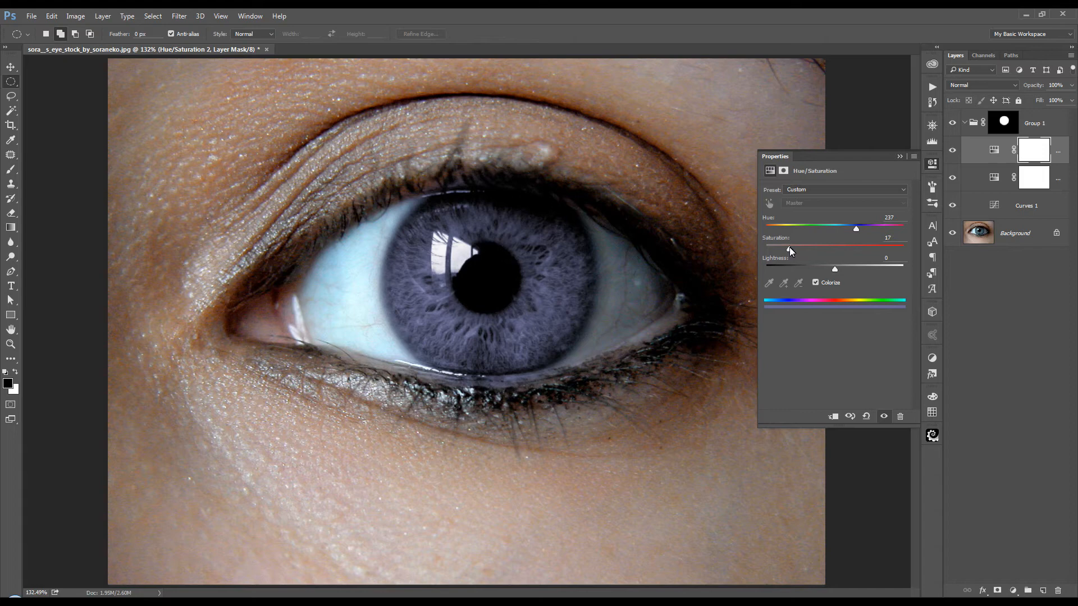
Step: Invert the second Hue/Saturation layer's mask to black and paint white around the pupil with a soft 45 px brush
click(1026, 151)
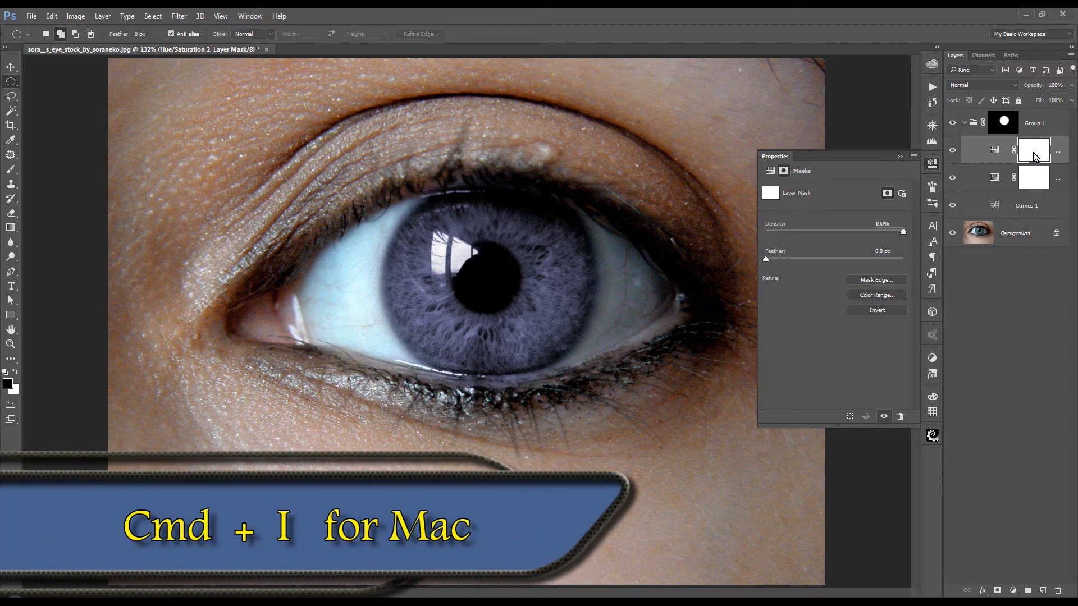
key(ctrl+i)
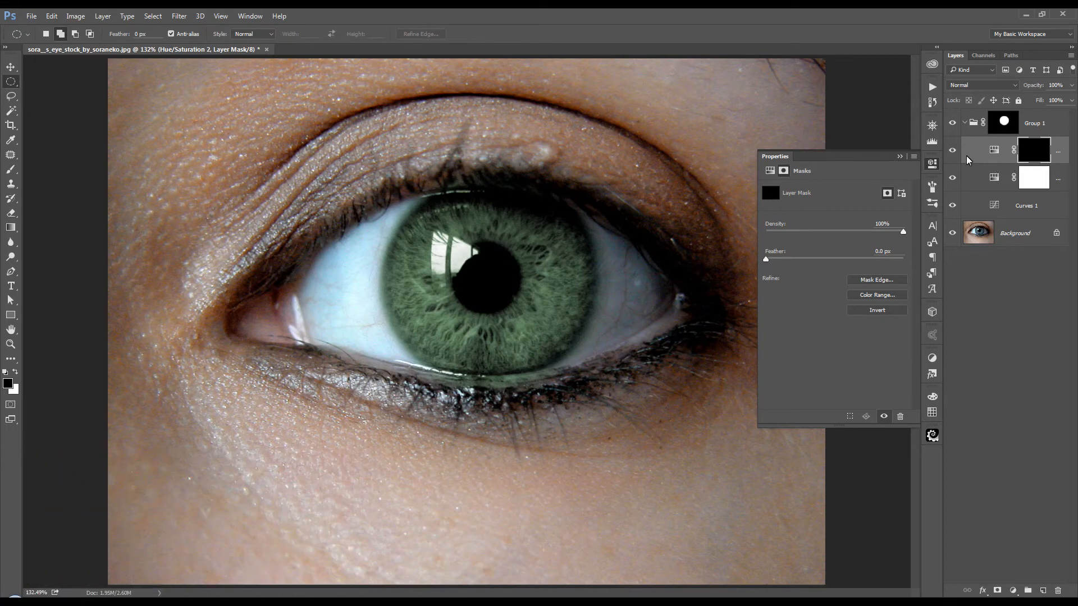
click(11, 169)
right_click(517, 259)
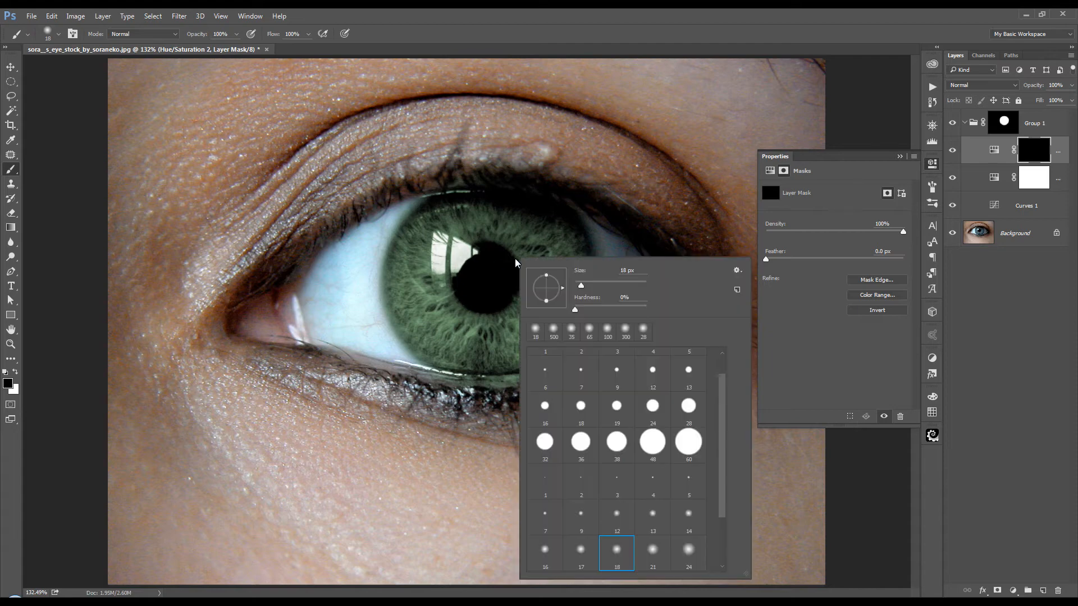
drag(720, 417, 723, 470)
click(613, 513)
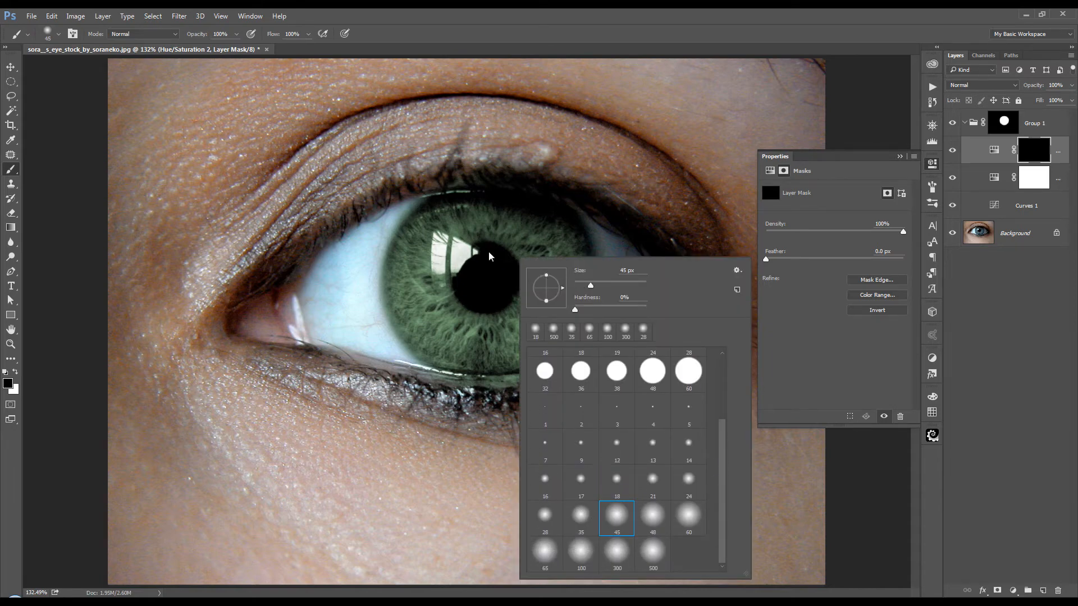
click(583, 33)
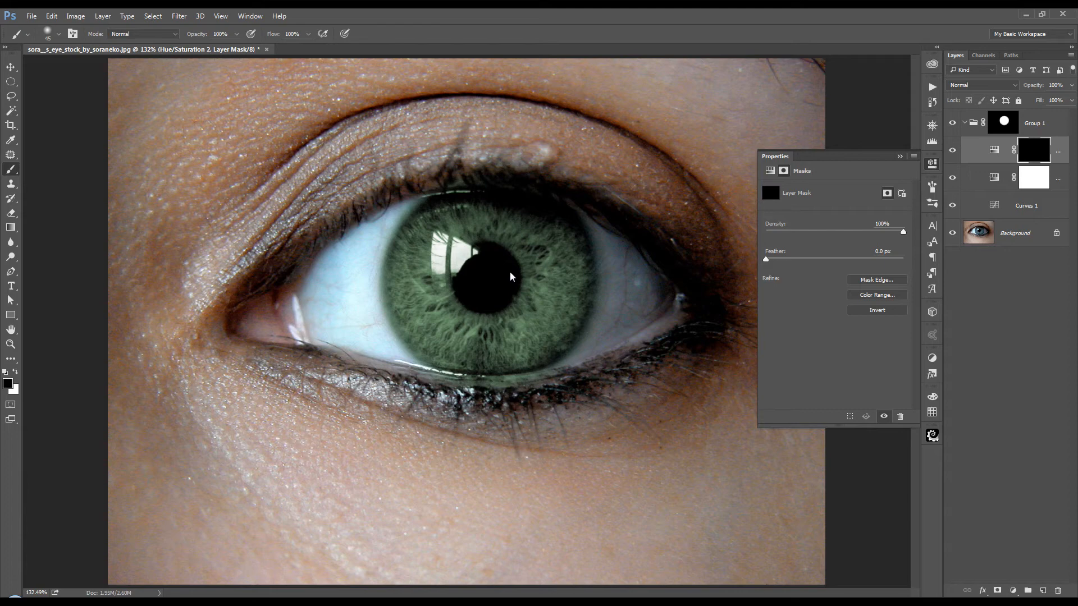
key(x)
mouse_move(509, 298)
mouse_down()
mouse_move(464, 292)
mouse_move(484, 249)
mouse_move(498, 264)
mouse_move(493, 294)
mouse_up()
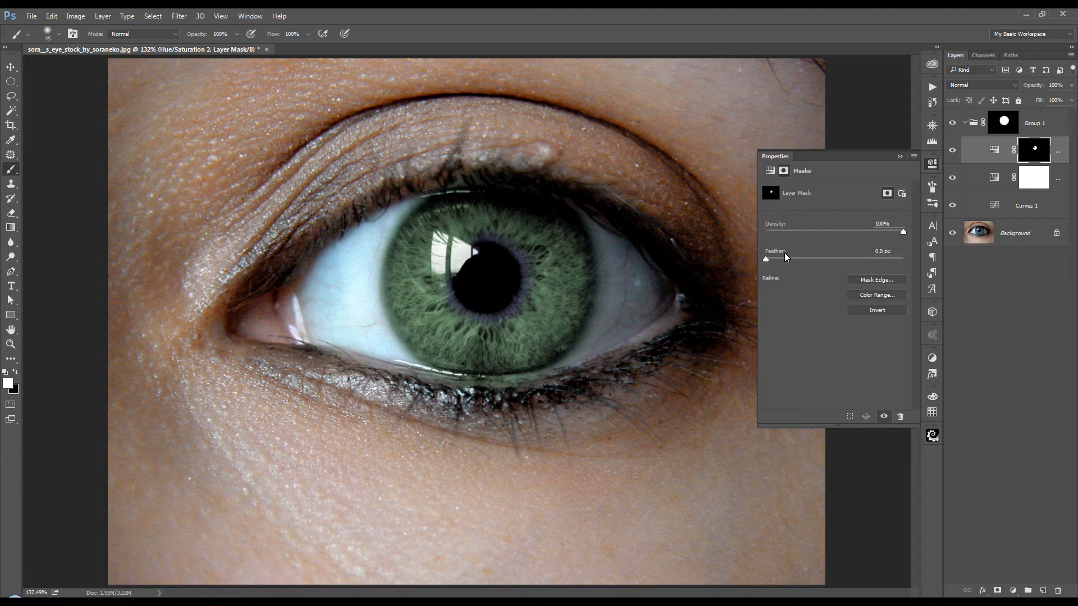
Step: Set the masked pupil-ring Hue/Saturation layer to Hue 63 and Saturation 37, and the iris Hue/Saturation layer beneath it to Hue 34
click(993, 150)
drag(855, 229, 828, 250)
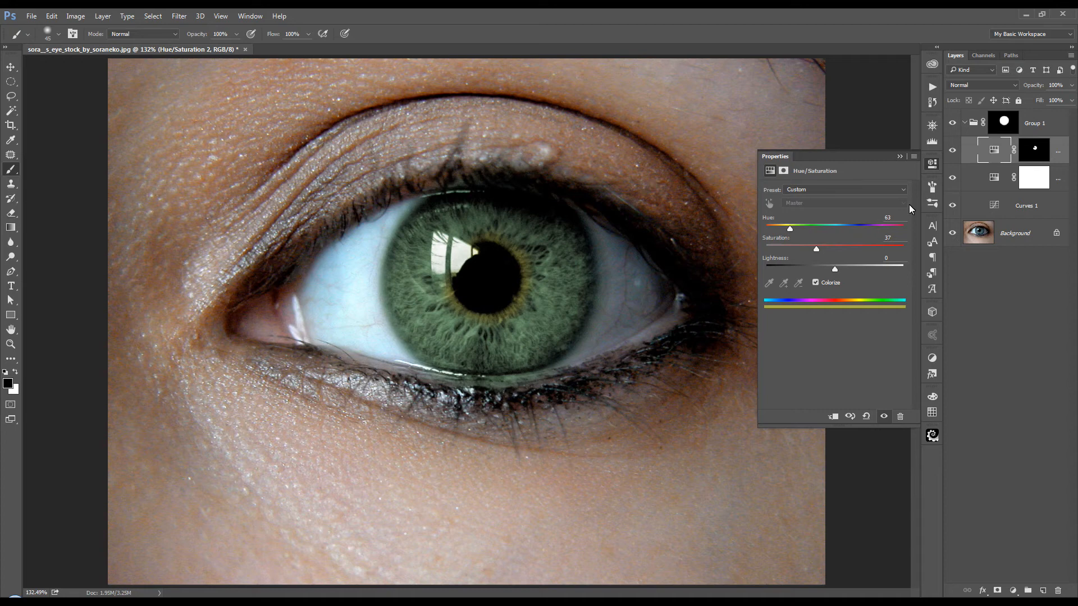
click(996, 179)
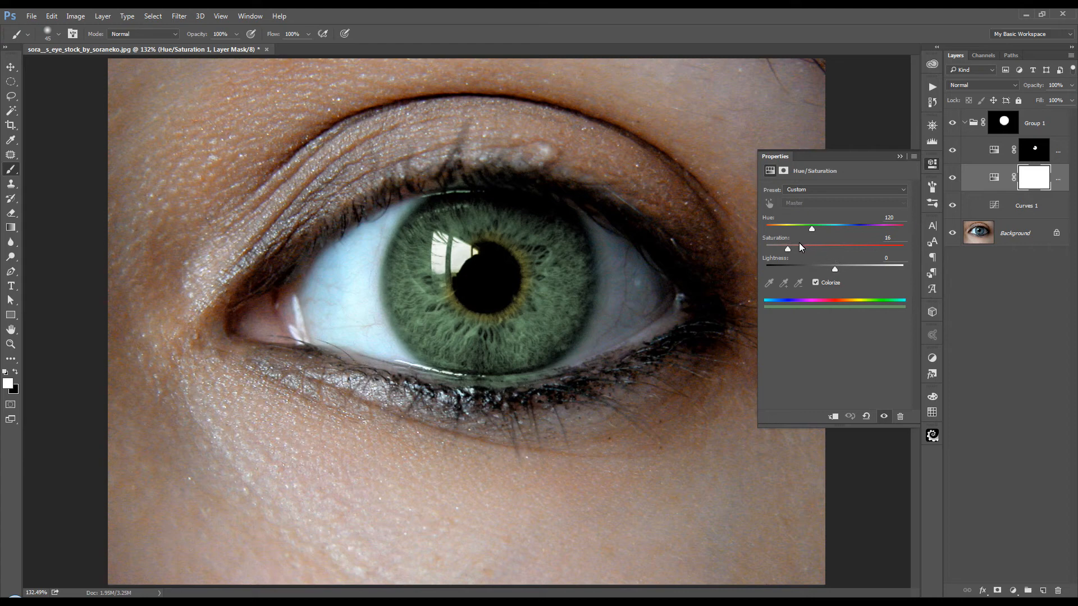
drag(838, 228, 855, 229)
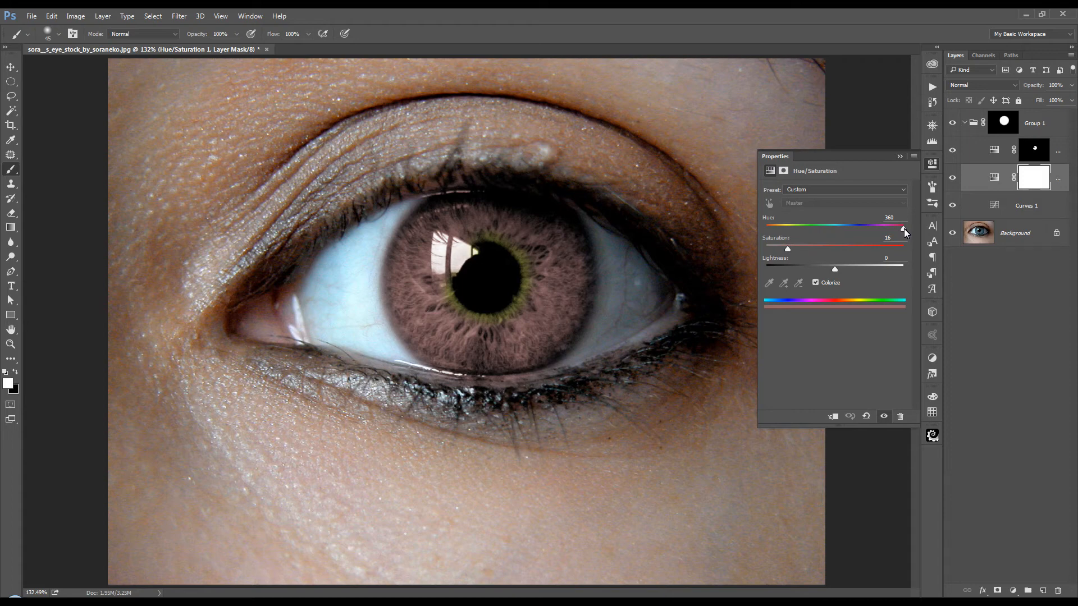
drag(869, 234, 776, 232)
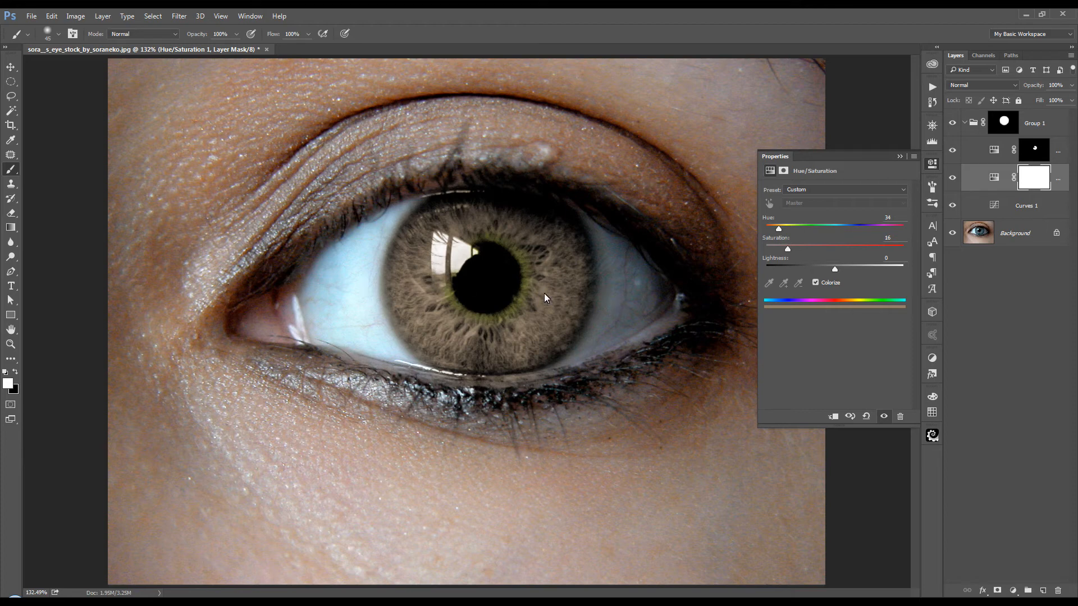
Step: Hide both Hue/Saturation layers, add a new empty layer above them in the group, and close the adjustment settings
click(1061, 149)
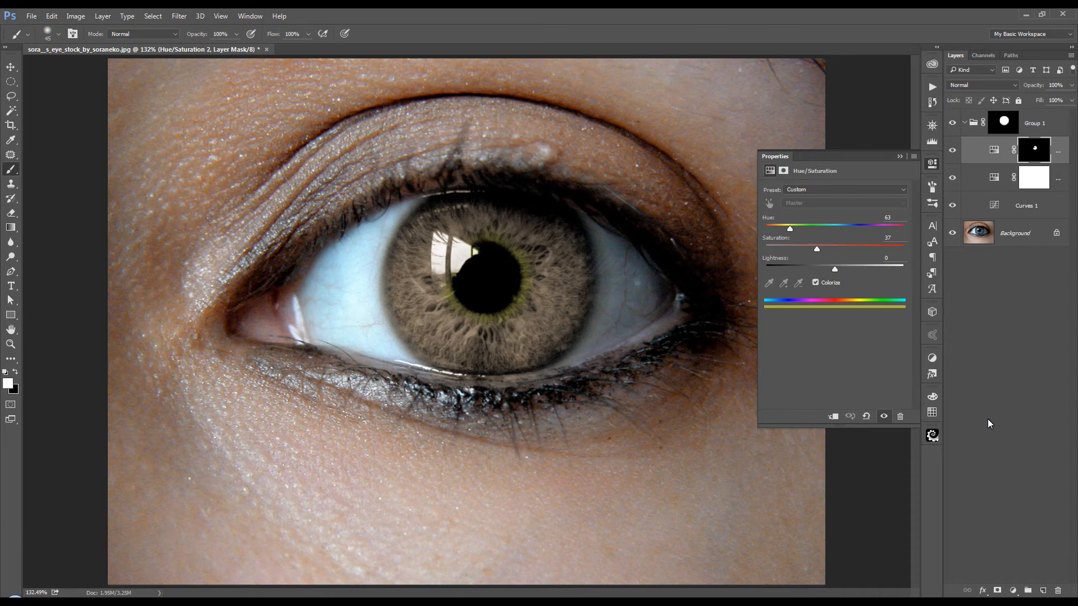
click(952, 150)
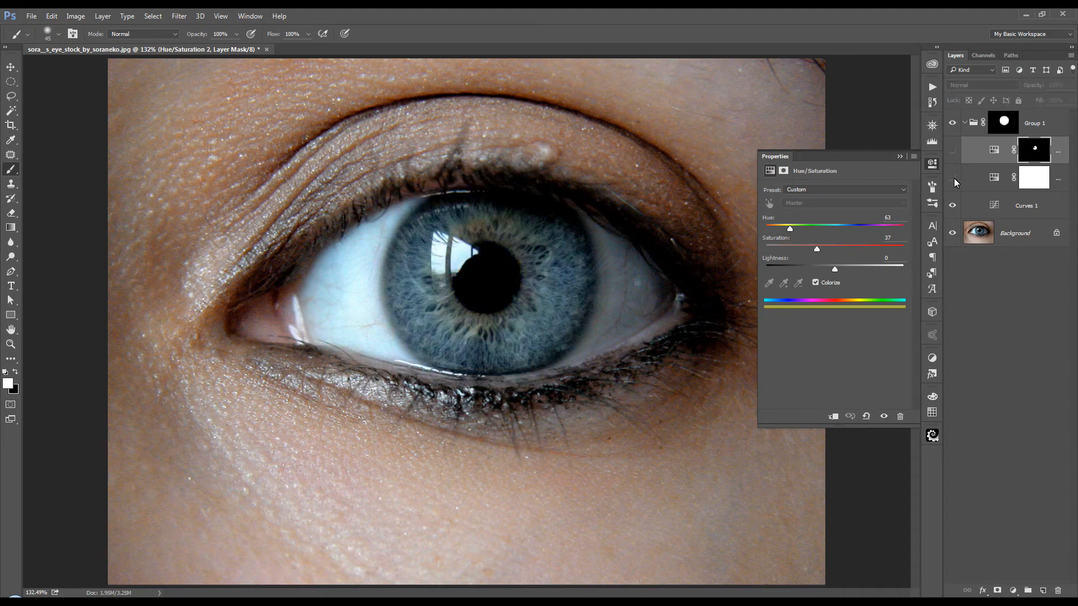
click(1043, 591)
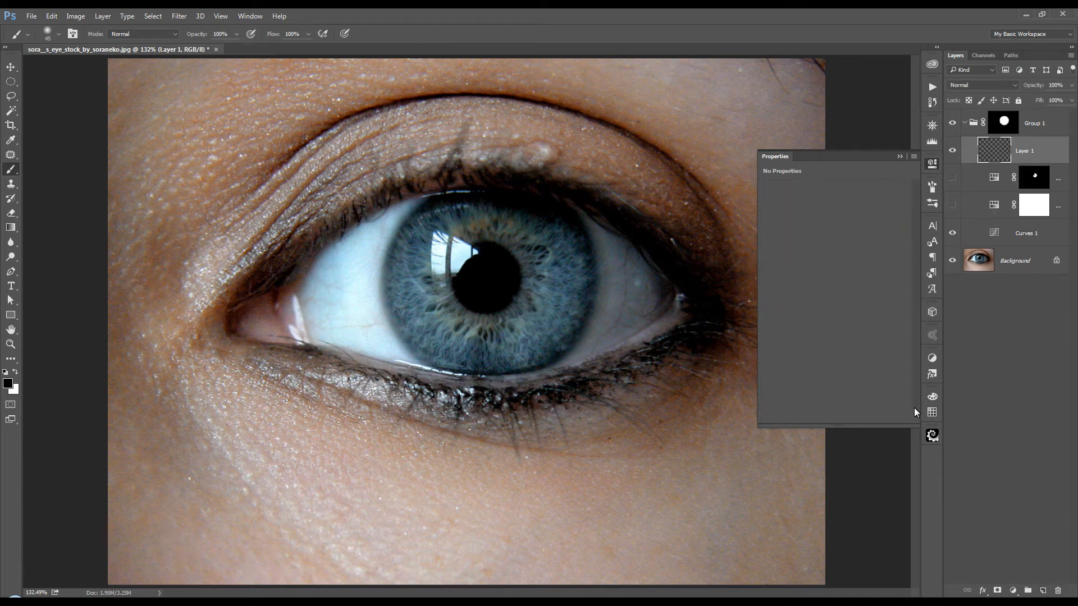
click(899, 157)
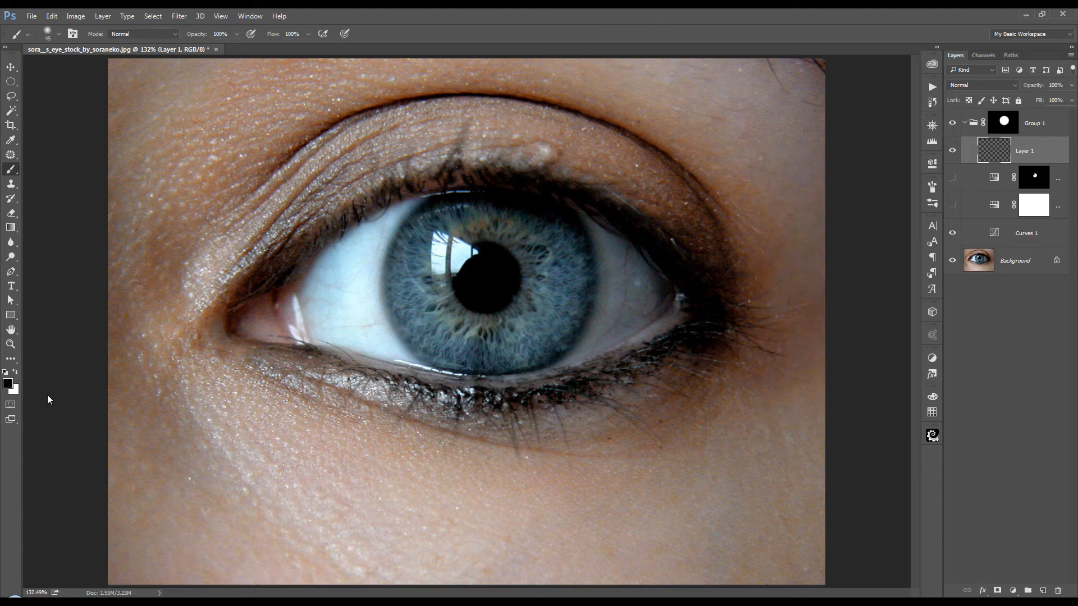
Step: Set the foreground colour to bright yellow, #fcff00
click(8, 383)
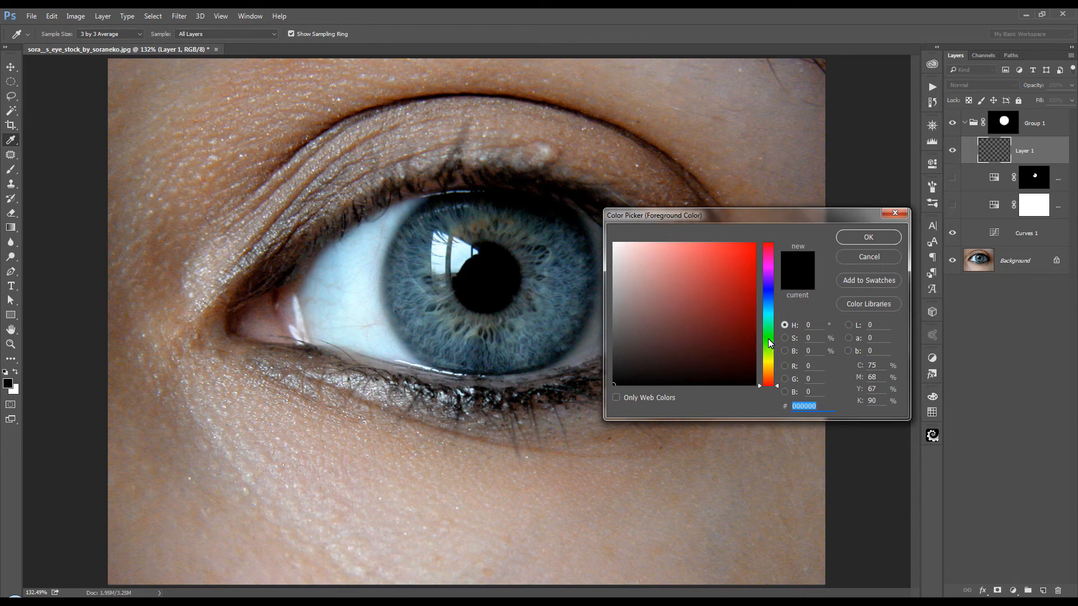
click(769, 362)
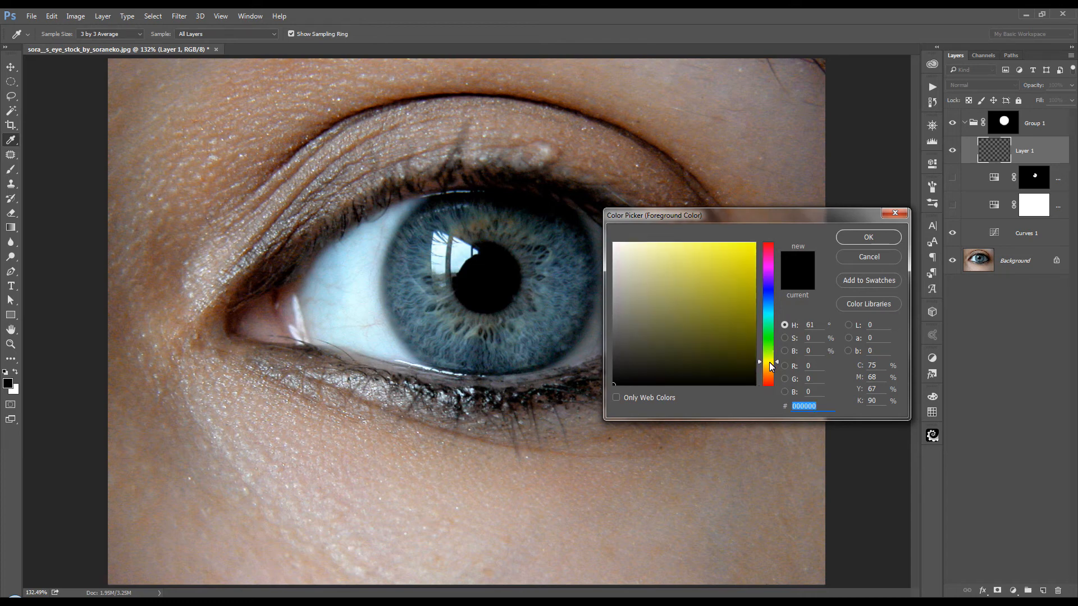
click(756, 243)
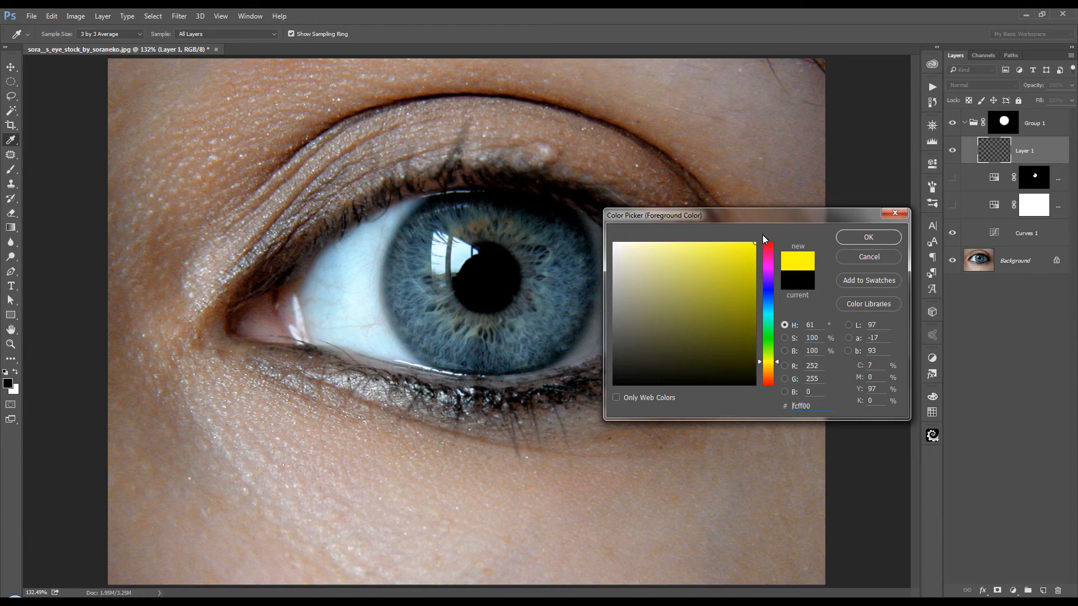
click(861, 234)
Step: Paint yellow over the whole iris and pupil on the new layer with a soft 100 px brush
key(b)
right_click(580, 250)
click(649, 552)
click(648, 45)
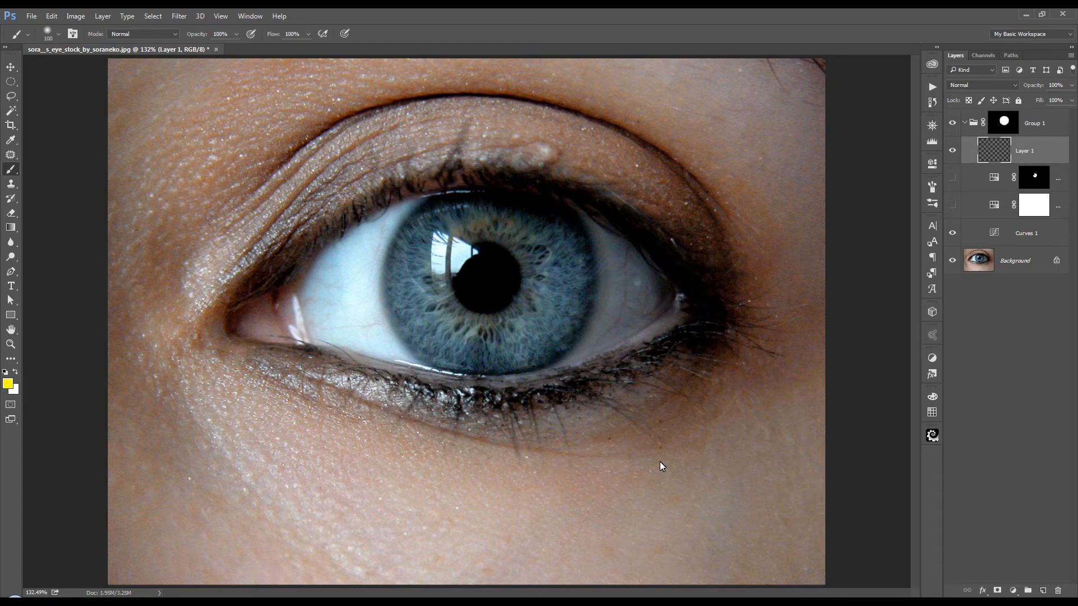
drag(739, 377, 720, 265)
drag(742, 229, 756, 221)
drag(642, 123, 628, 104)
drag(268, 255, 220, 321)
mouse_move(555, 290)
mouse_down()
mouse_move(544, 327)
mouse_move(593, 270)
mouse_move(559, 205)
mouse_move(574, 224)
mouse_move(477, 187)
mouse_move(416, 218)
mouse_move(396, 318)
mouse_move(393, 286)
mouse_move(418, 341)
mouse_move(513, 363)
mouse_move(481, 352)
mouse_move(438, 297)
mouse_move(437, 267)
mouse_move(508, 242)
mouse_move(445, 290)
mouse_move(505, 253)
mouse_move(507, 237)
mouse_move(452, 279)
mouse_up()
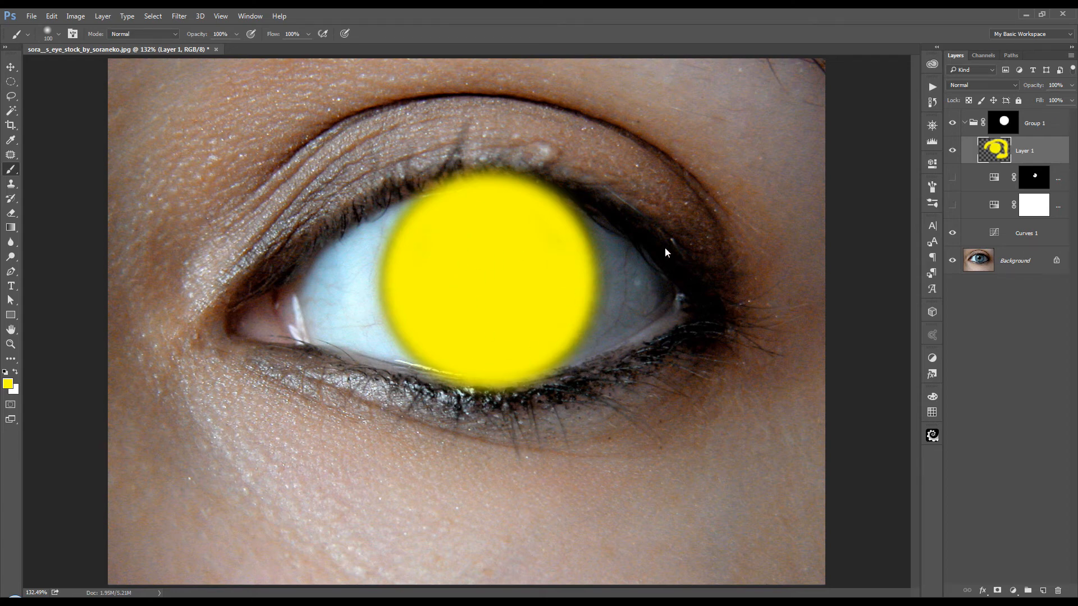
Step: Set the yellow layer's blend mode to Color after trying Hue, and reduce its opacity to 58%
click(1013, 87)
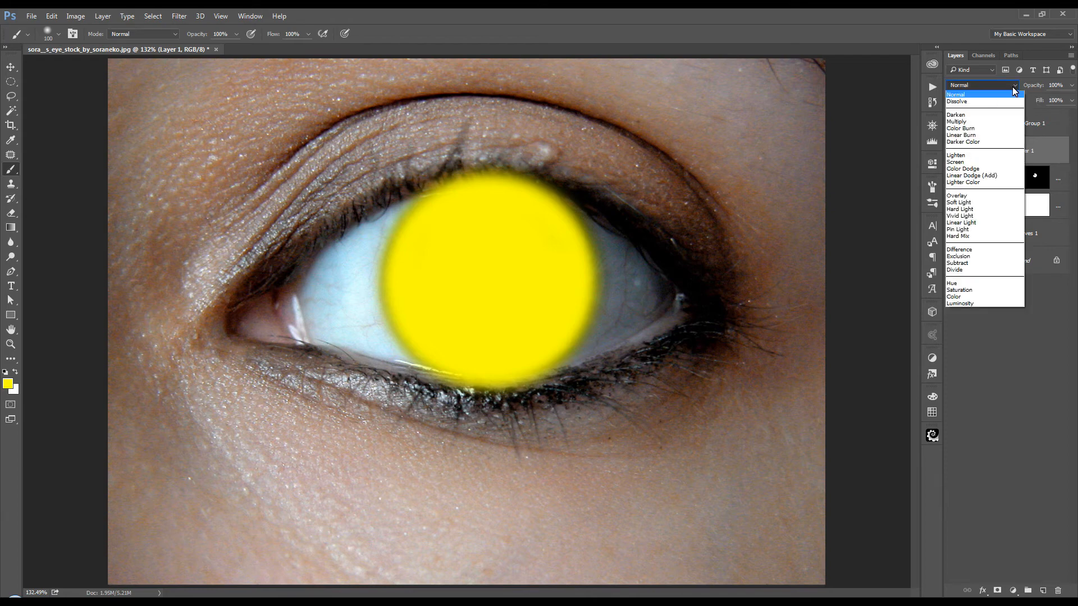
click(967, 284)
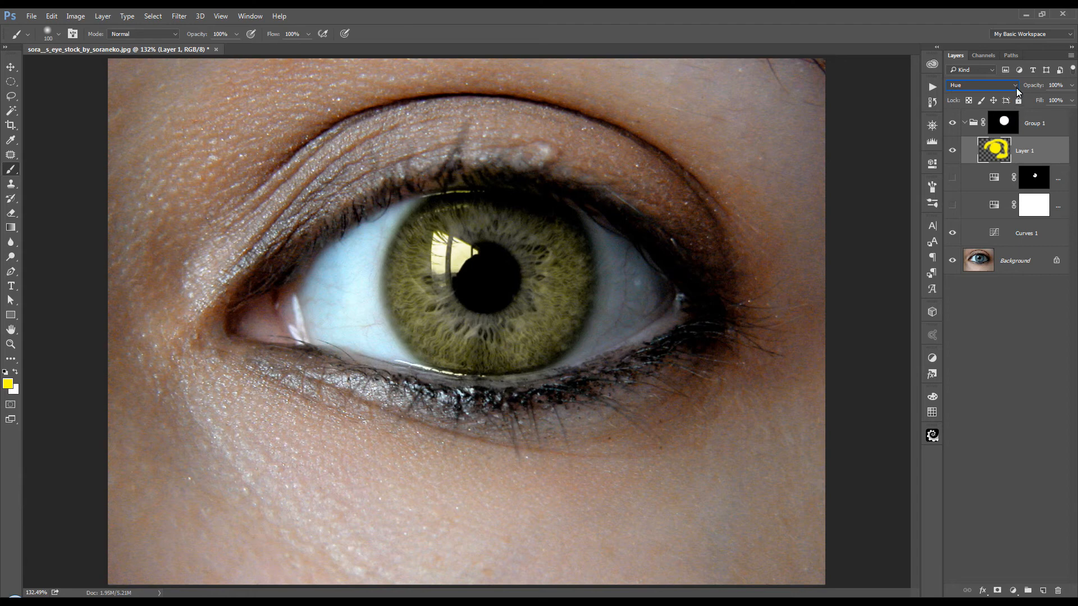
click(1013, 87)
click(977, 297)
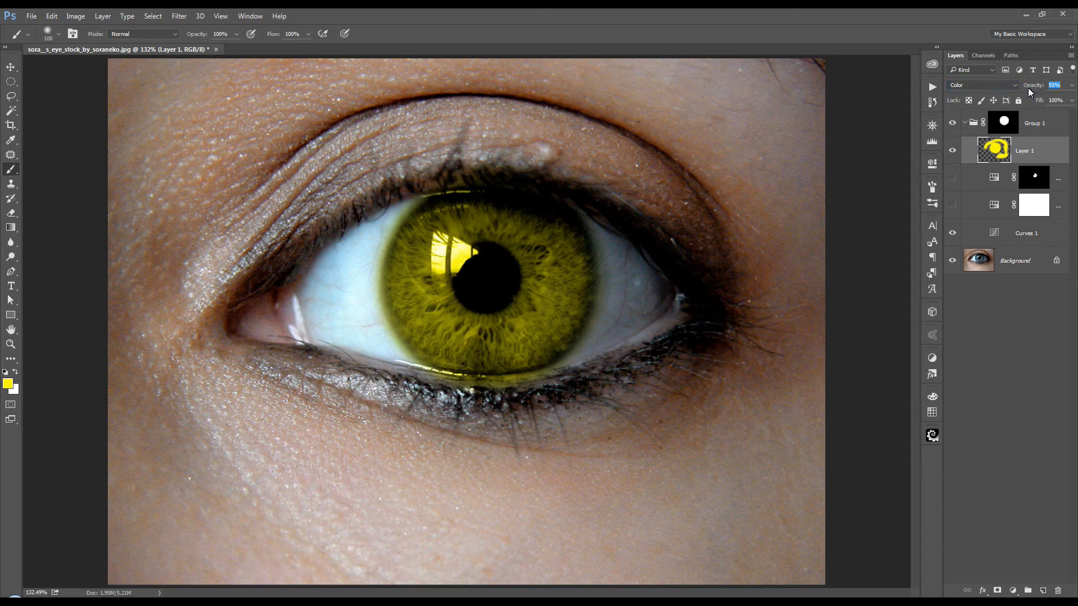
drag(1025, 88, 1013, 87)
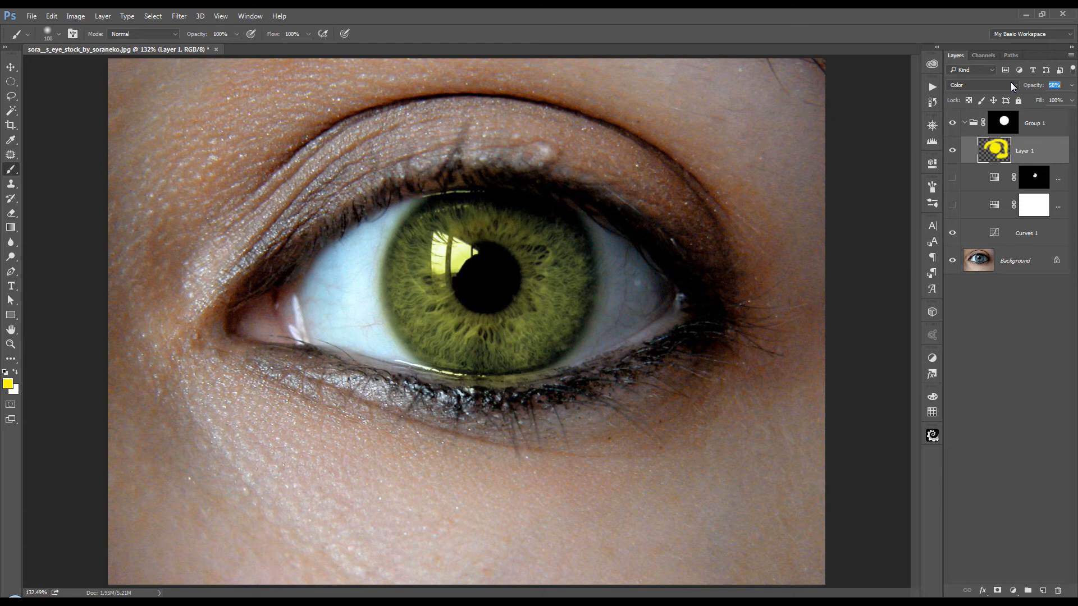
drag(1011, 83, 1012, 83)
Step: Show both Hue/Saturation layers again and shift the lower one's hue to orange, trying Hue 254 on the way
click(952, 178)
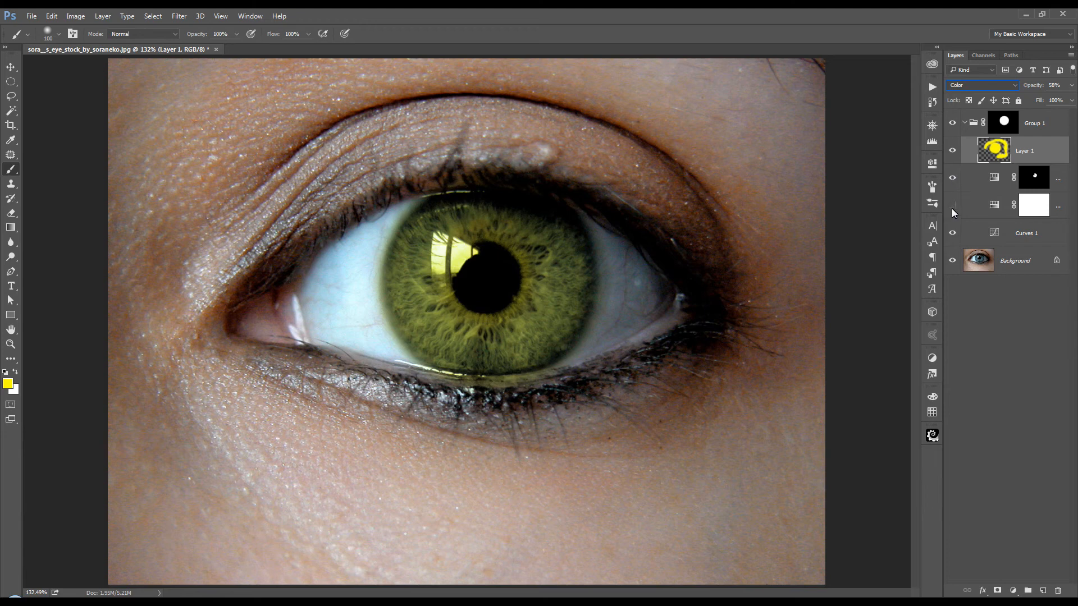
click(995, 205)
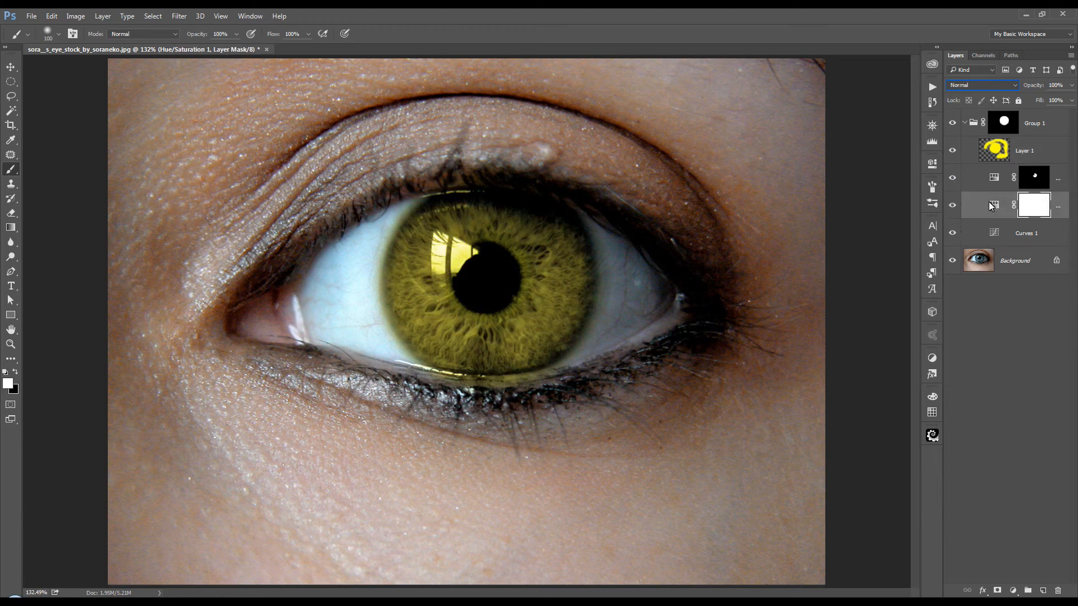
click(991, 209)
double_click(993, 207)
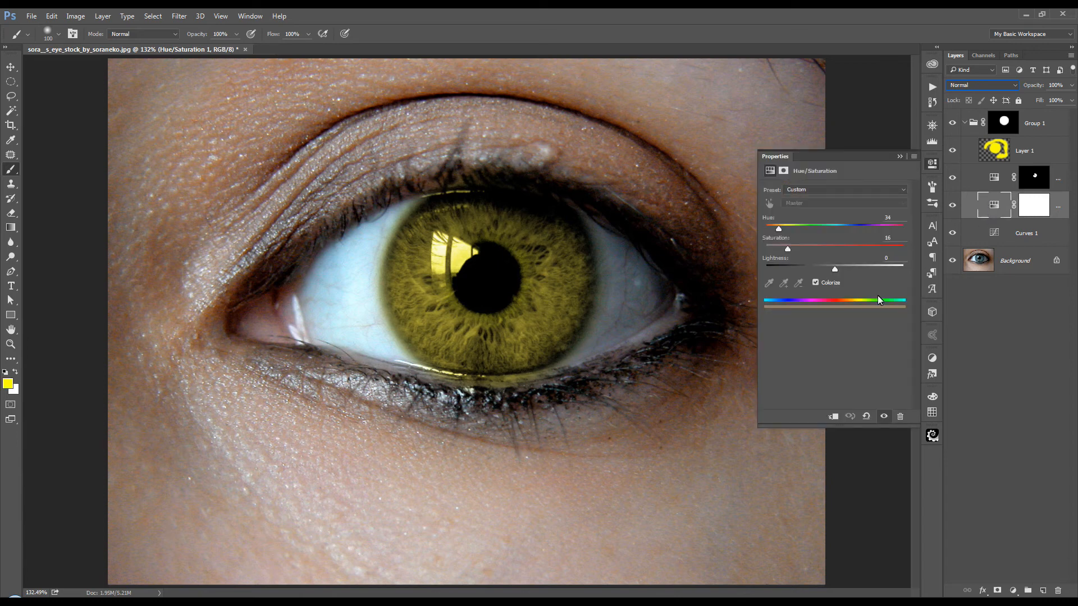
drag(778, 229, 861, 228)
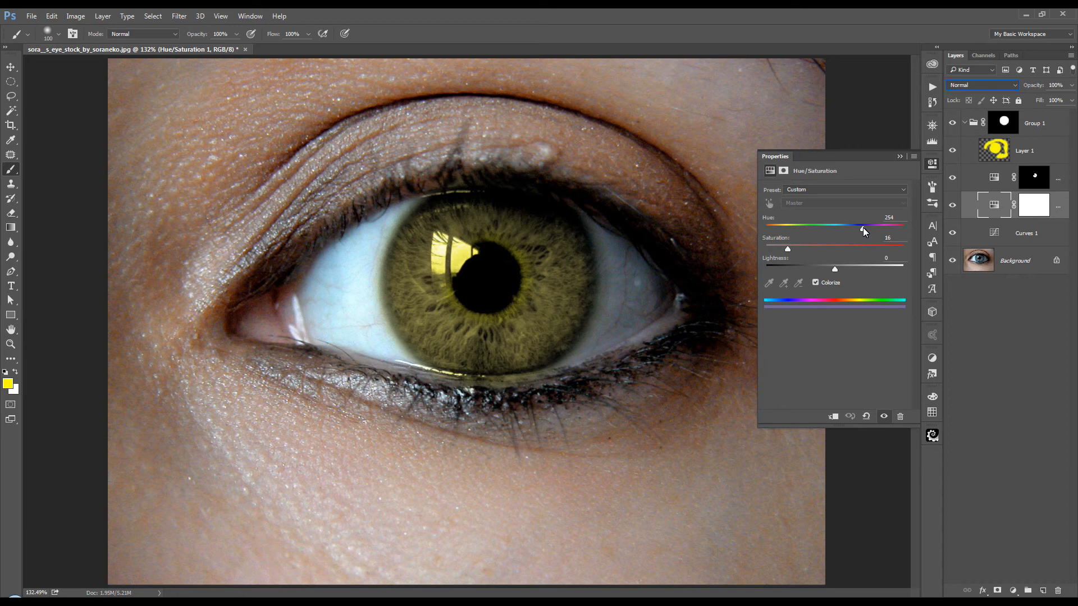
click(779, 227)
drag(779, 229, 775, 230)
Step: Set the pupil-ring Hue/Saturation layer to Hue 253, hide the yellow paint layer, and close the adjustment settings
click(994, 178)
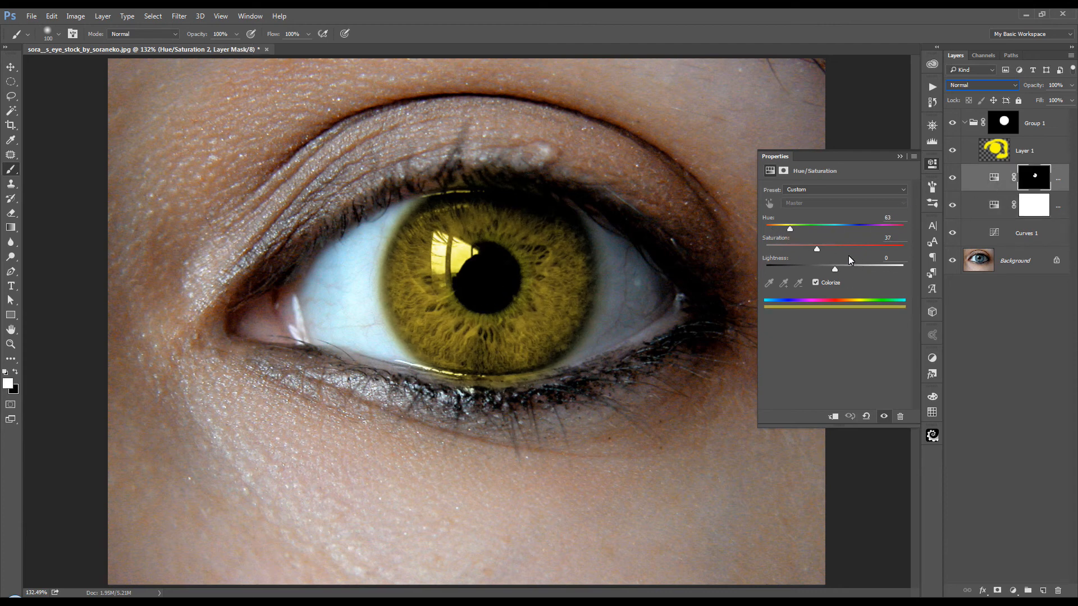
drag(790, 230, 868, 227)
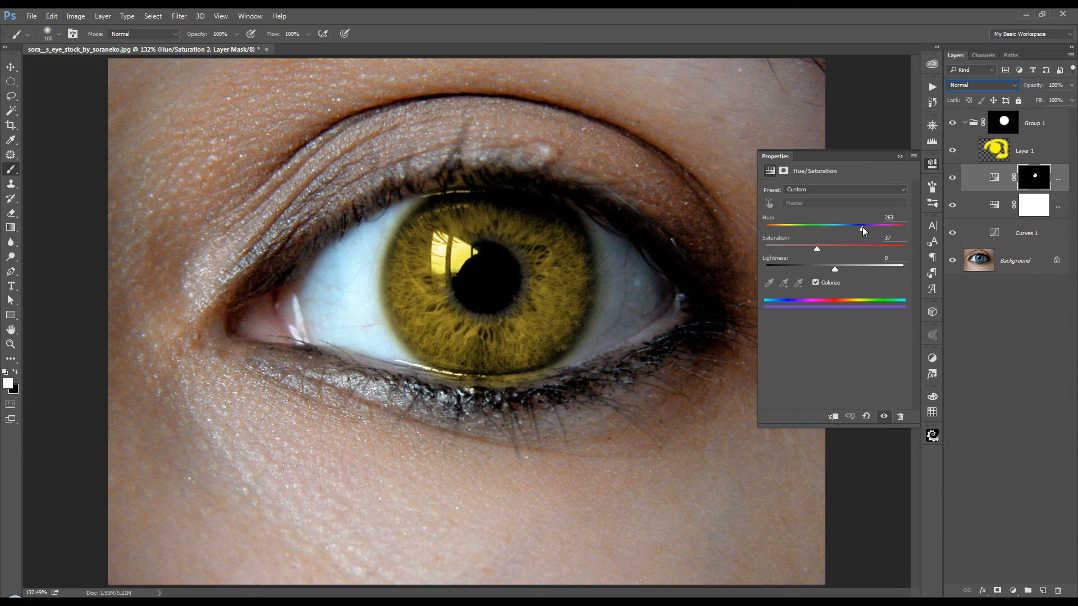
click(1027, 152)
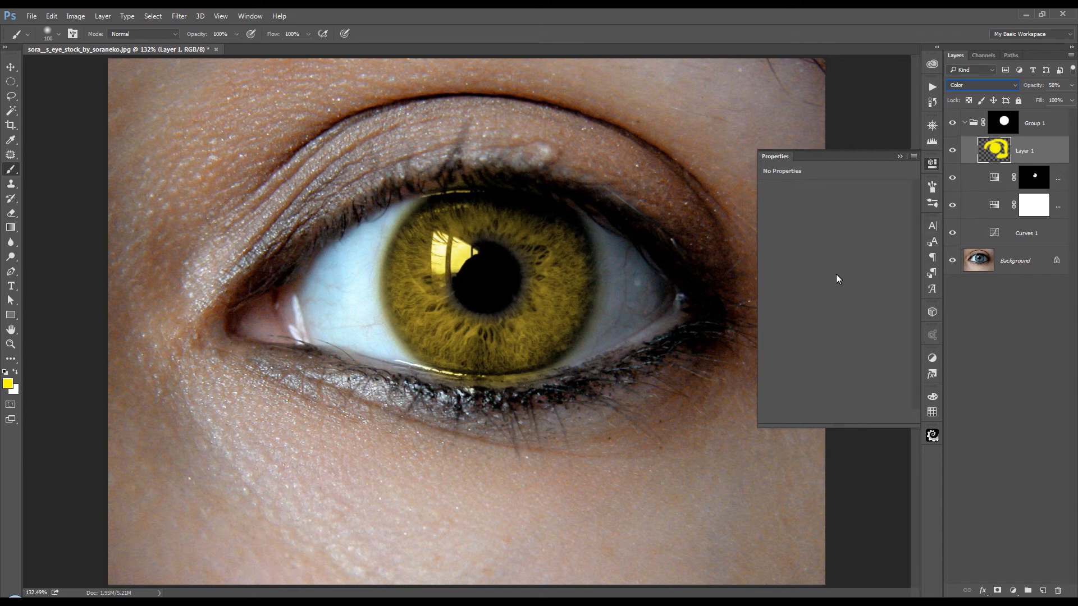
click(952, 150)
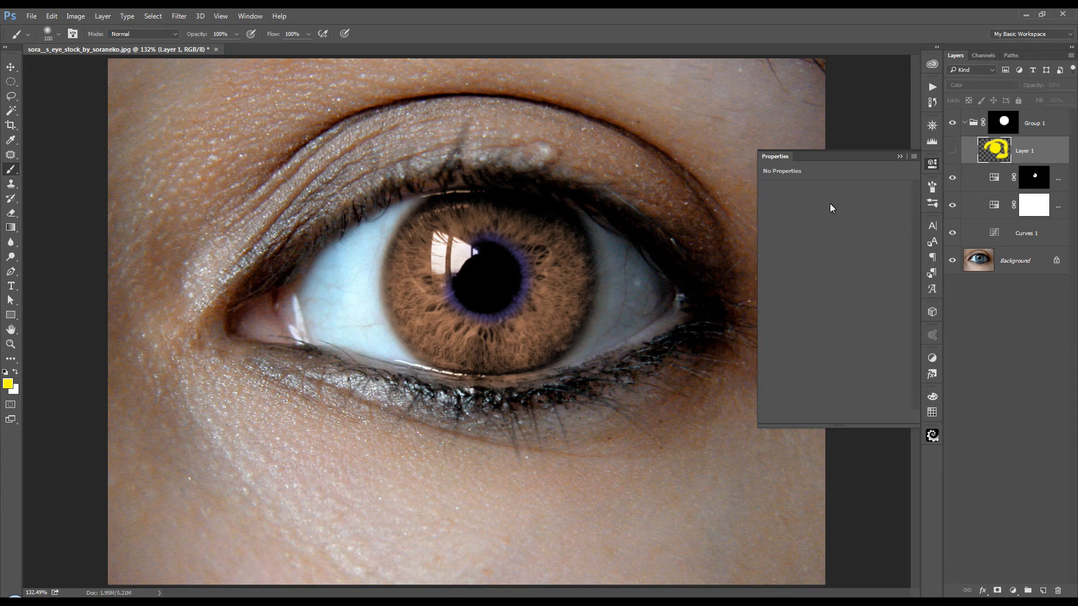
click(898, 156)
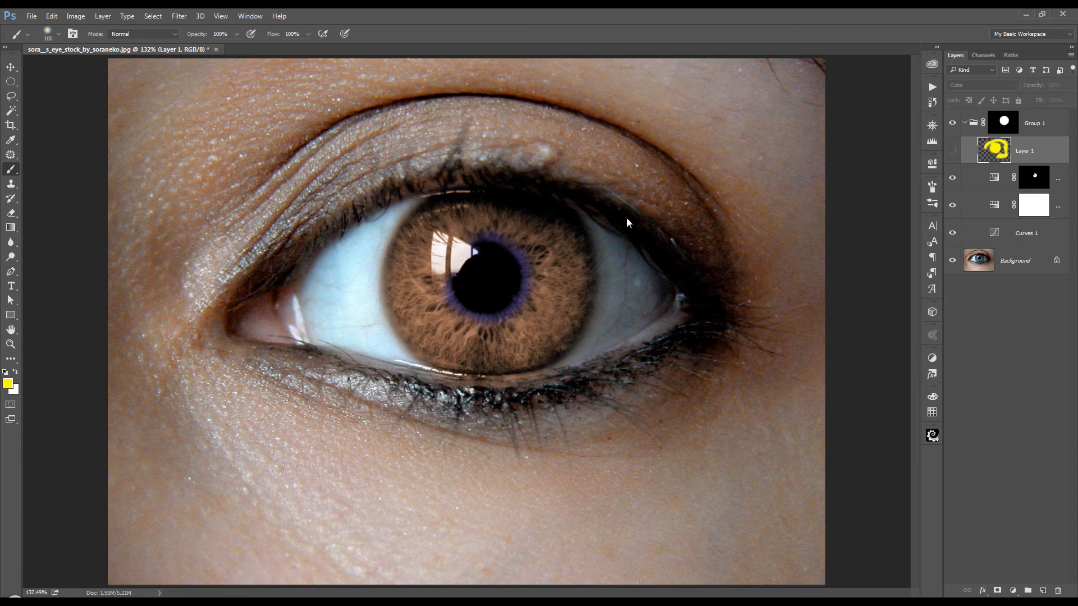
Step: Paint black on the group mask with a soft 45 px brush over the pupil and the colour spill along the iris's edges
click(1004, 127)
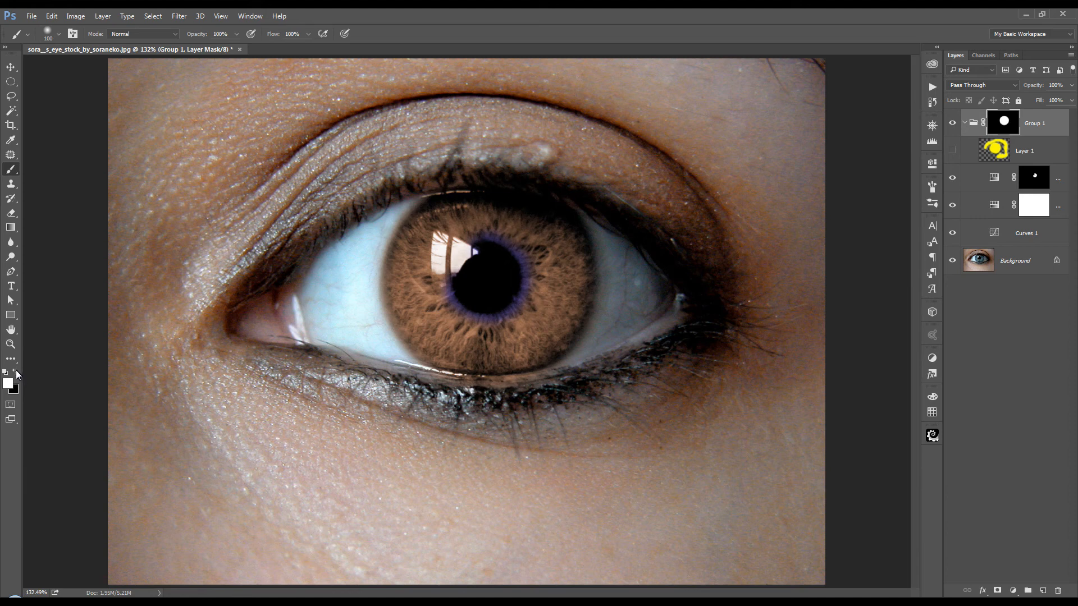
right_click(367, 193)
click(393, 485)
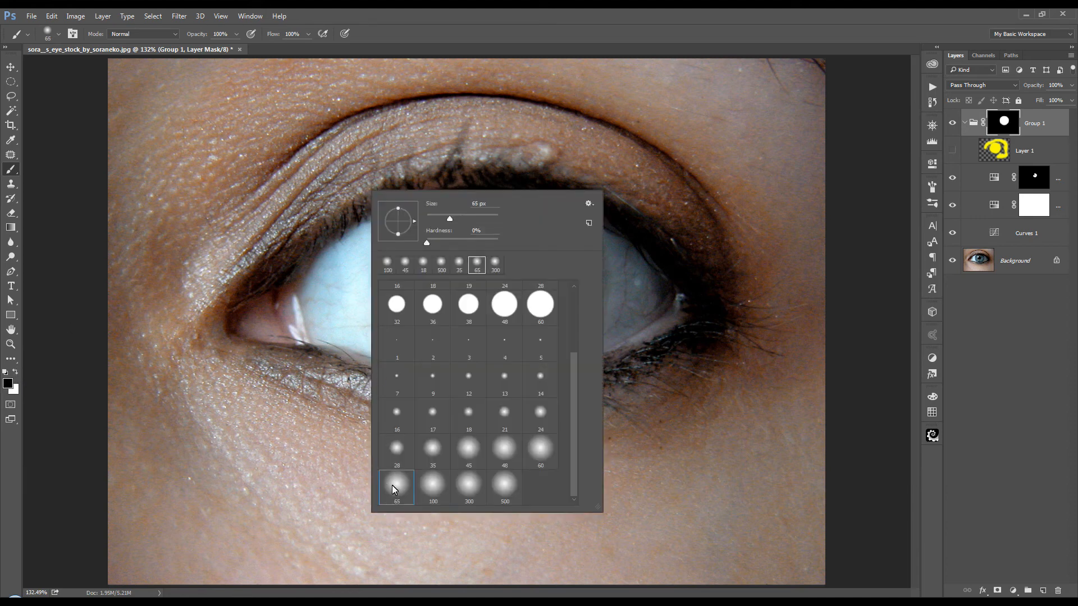
click(539, 453)
click(468, 452)
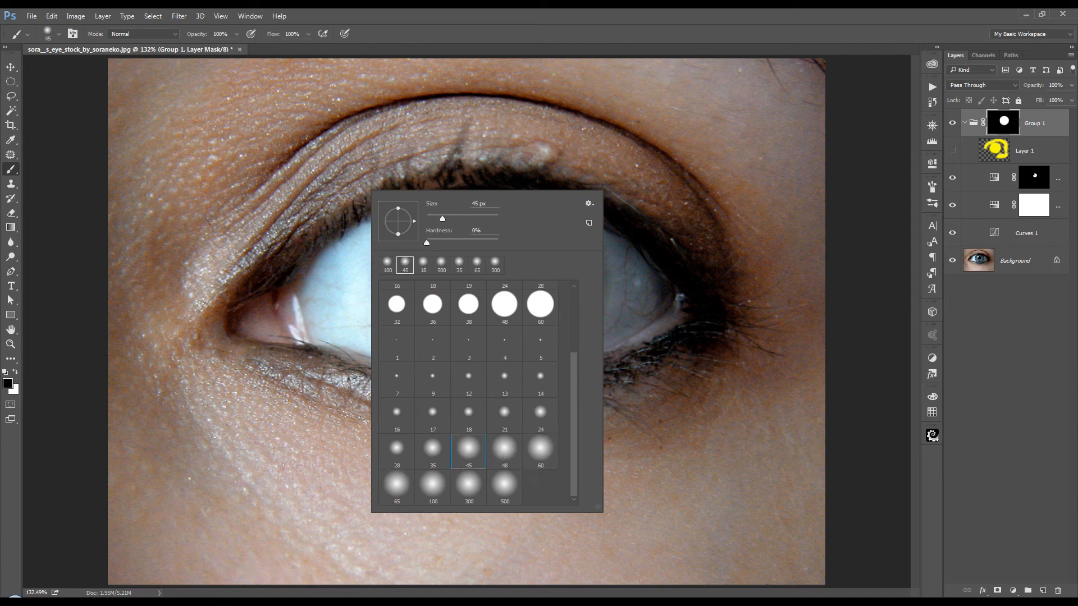
click(473, 34)
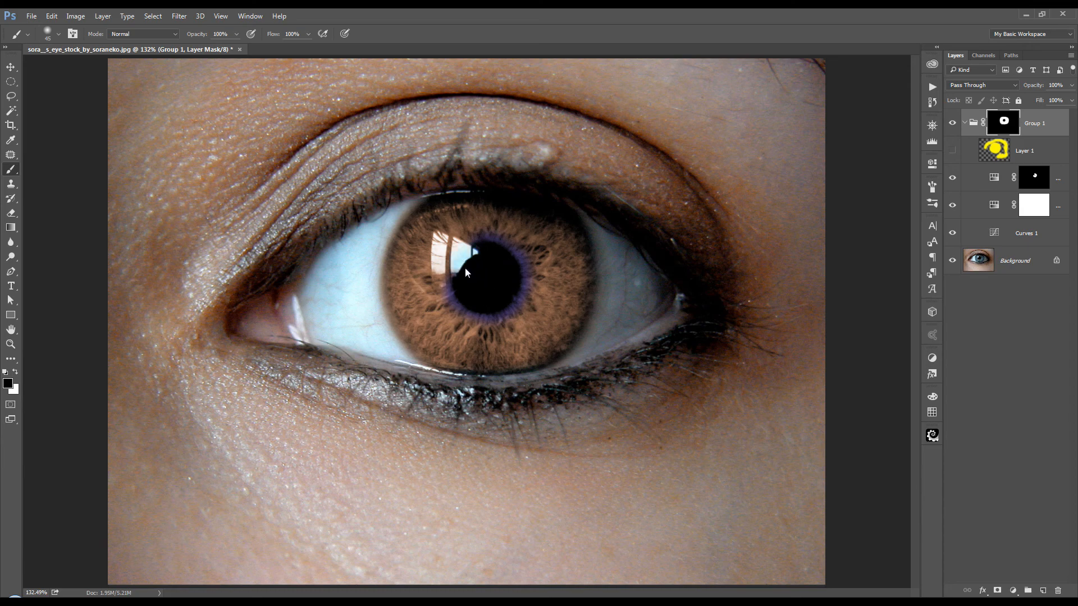
Step: Reduce the brush to 20 px and paint the window reflection beside the pupil out of the group mask
key(bracketleft)
key(bracketleft)
key(bracketleft)
key(bracketleft)
key(bracketleft)
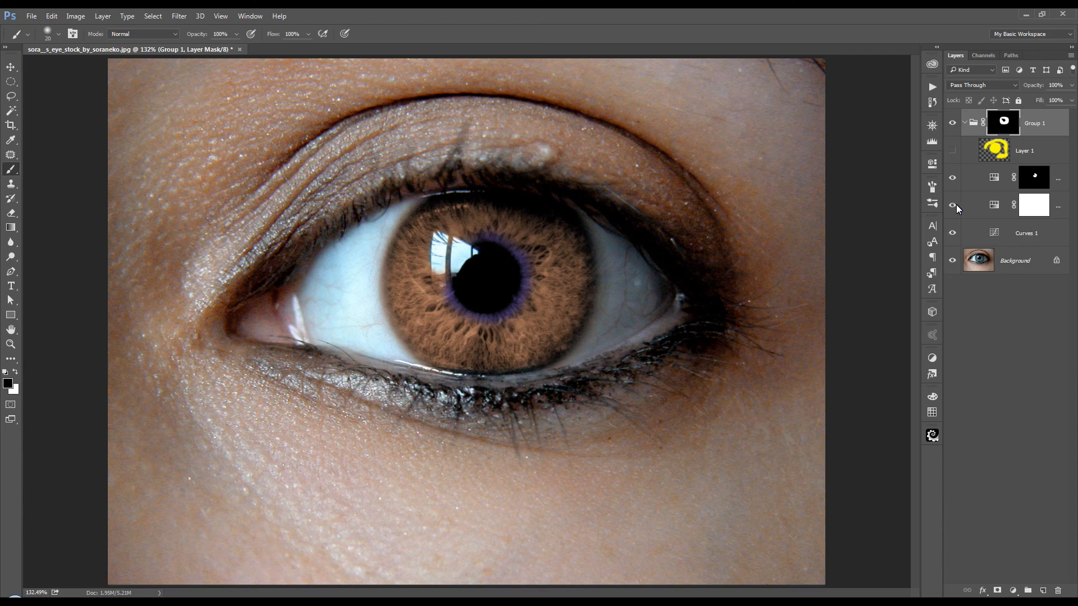
Step: Hide both Hue/Saturation layers and set the Curves 1 midpoint to input 126, output 125, after trying brighter and darker curves
click(952, 178)
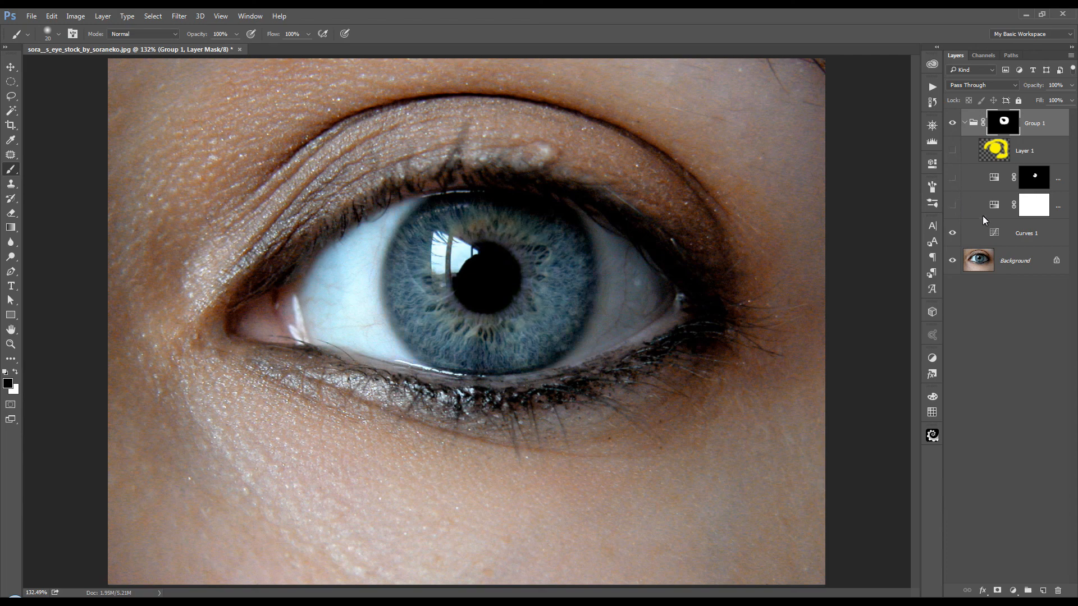
double_click(991, 231)
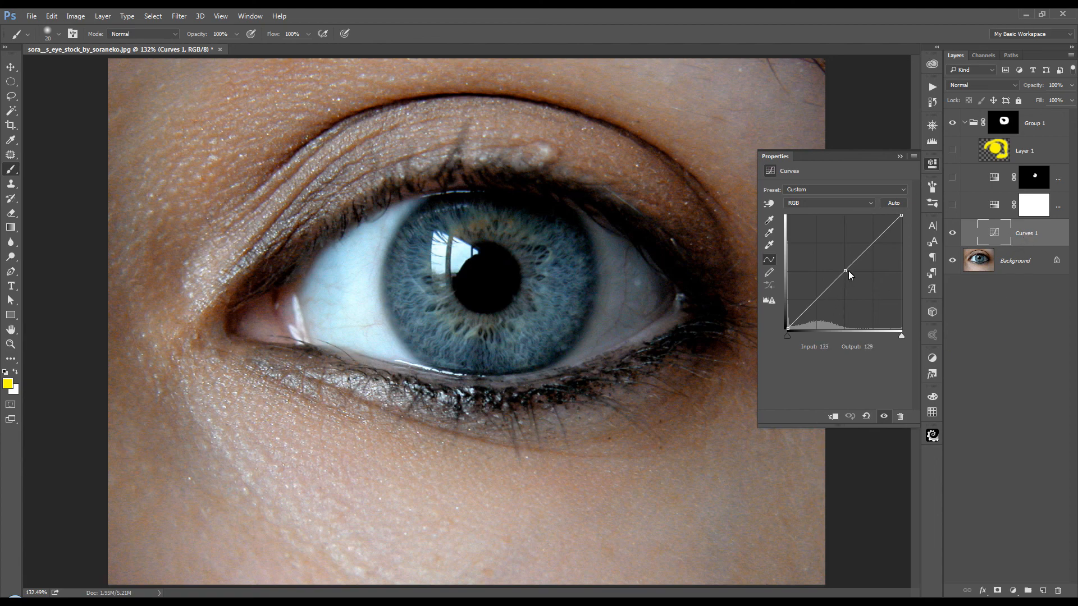
drag(844, 272, 843, 250)
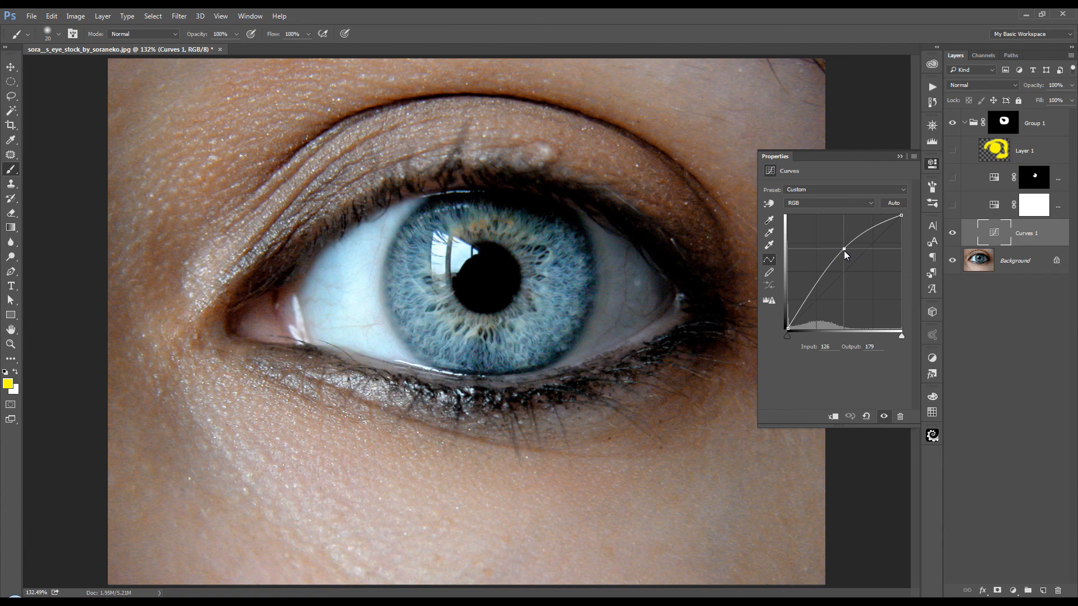
drag(844, 250, 843, 271)
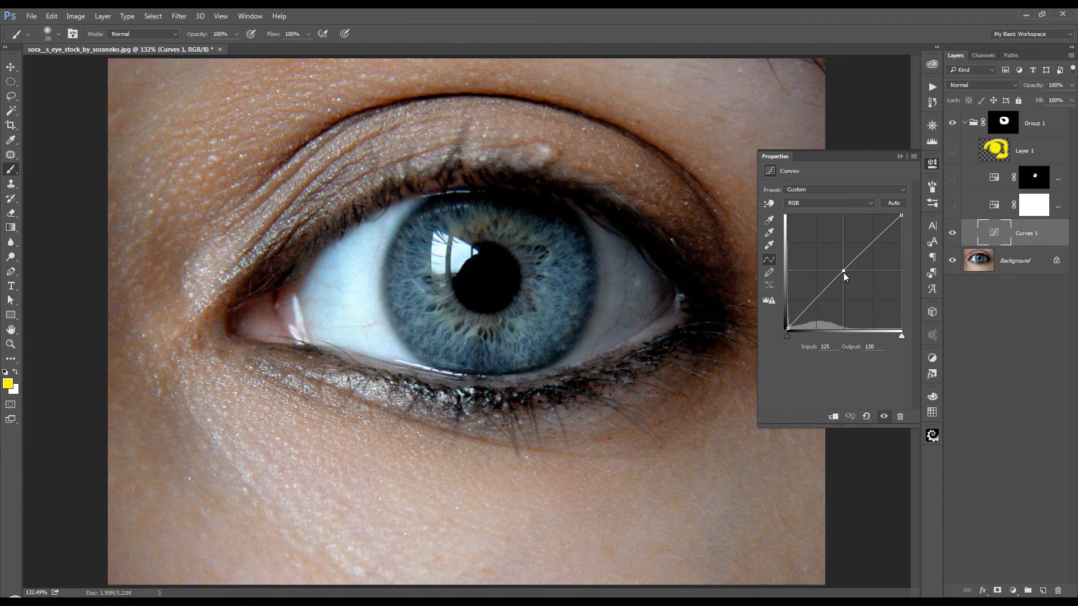
drag(843, 271, 843, 280)
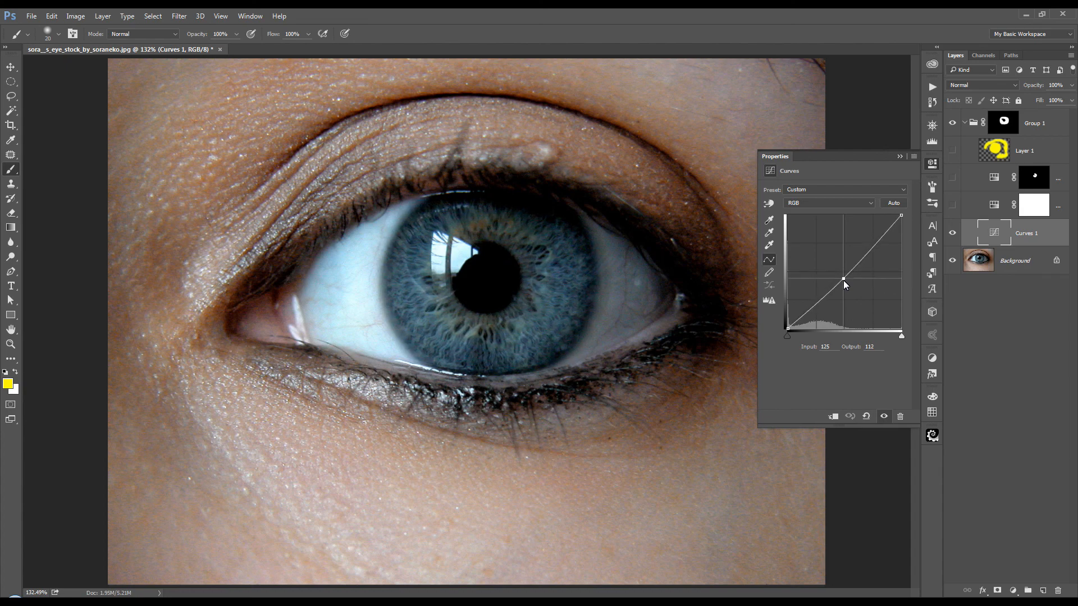
drag(843, 281, 843, 267)
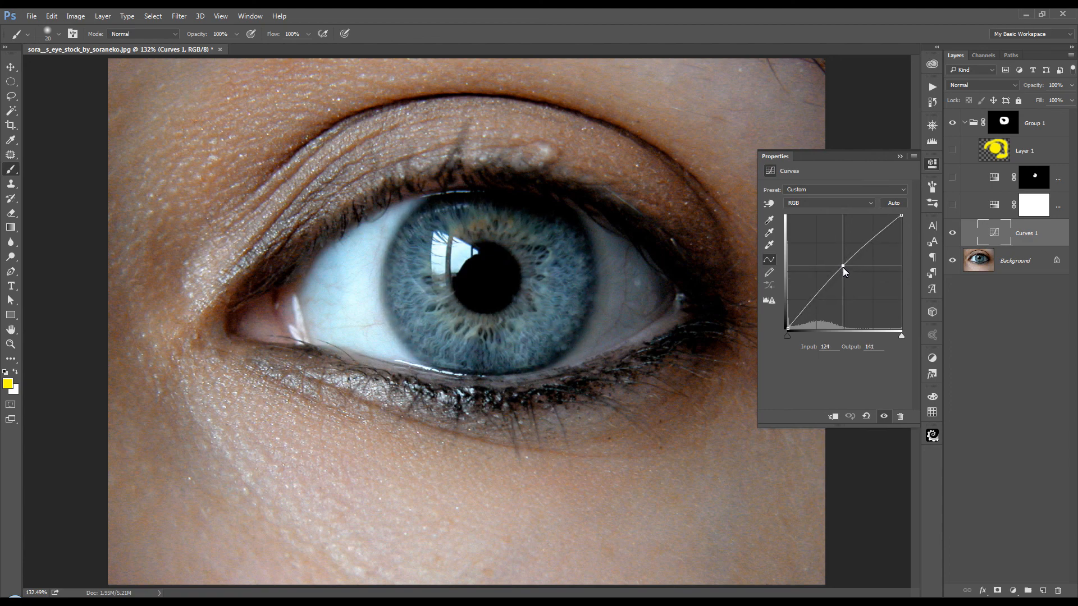
drag(843, 267, 843, 274)
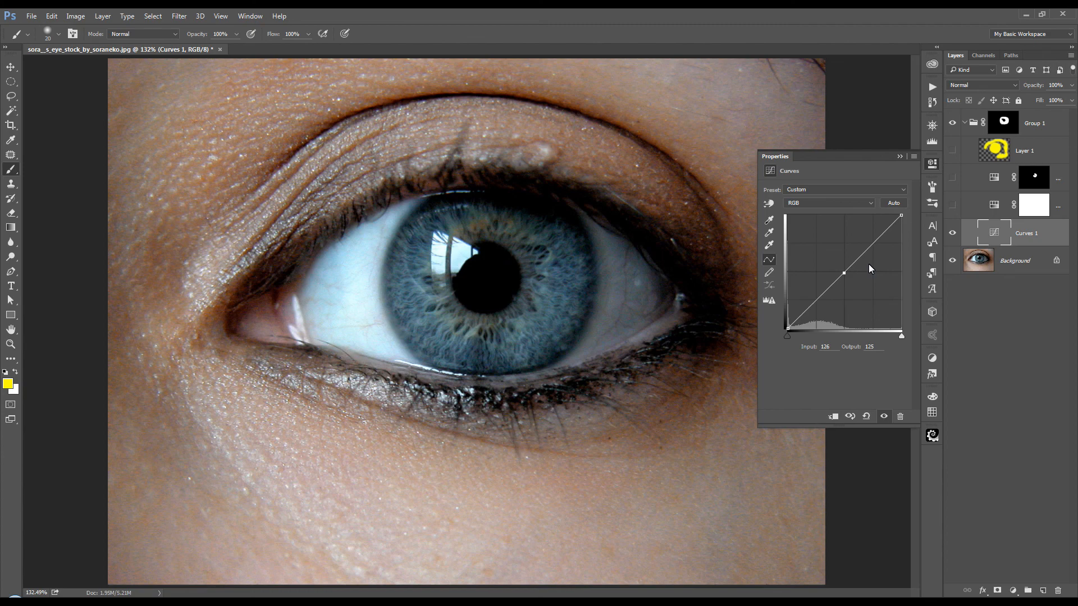